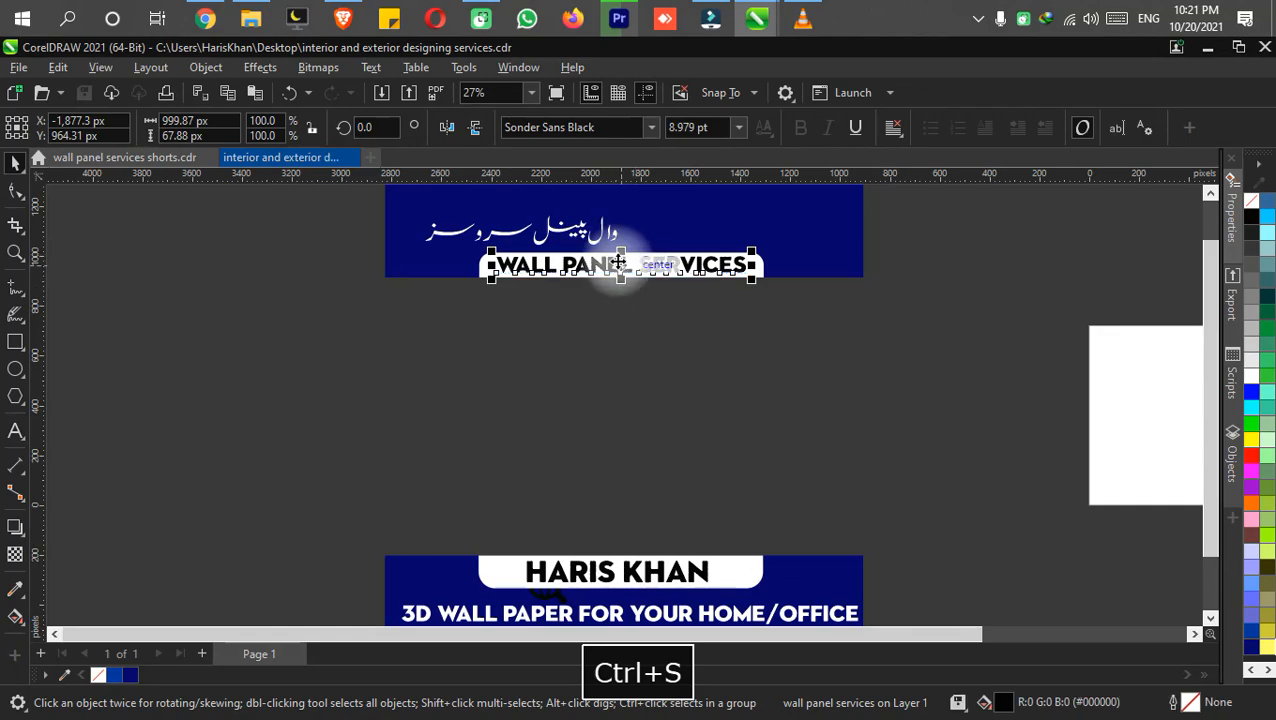
Fill the "WALL PANEL SERVICES" text white and place it in the banner's upper area, with the Urdu text moved below the banner.
{"action": "left_click", "coordinate": [1250, 376]}
{"action": "scroll", "coordinate": [421, 319], "scroll_direction": "up", "scroll_amount": 2}
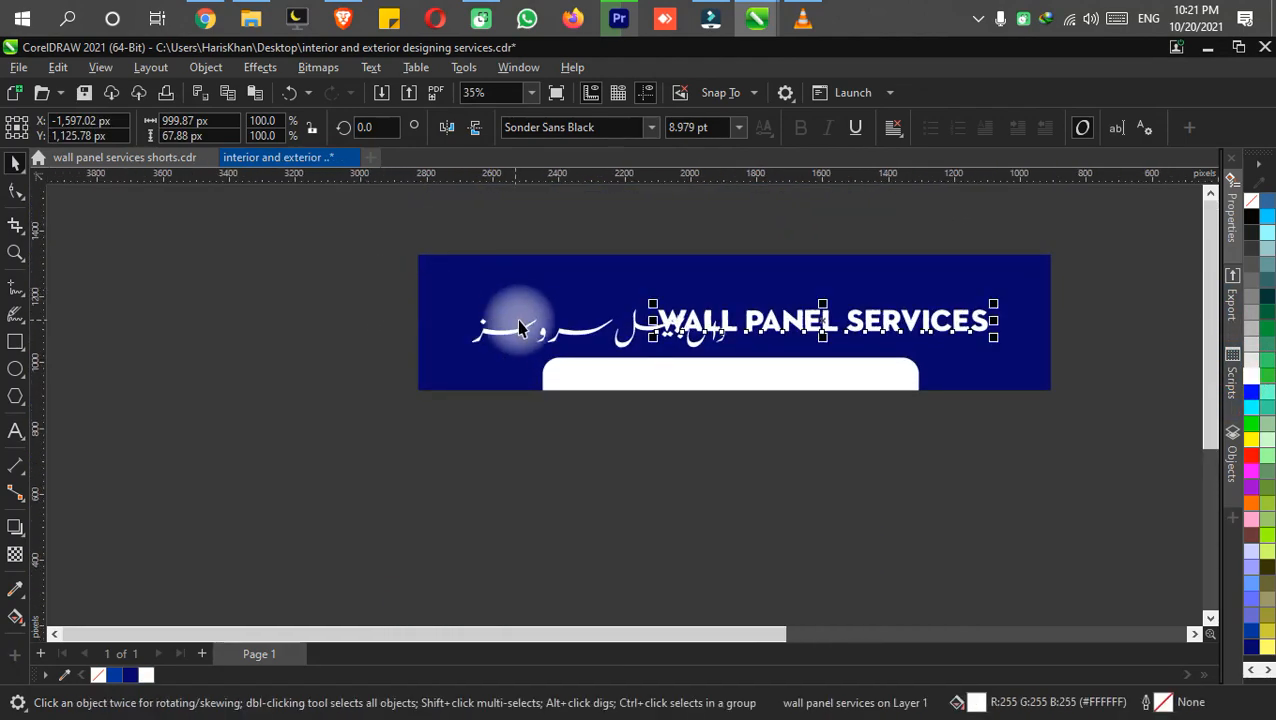
{"action": "left_click_drag", "start_coordinate": [528, 335], "coordinate": [541, 433]}
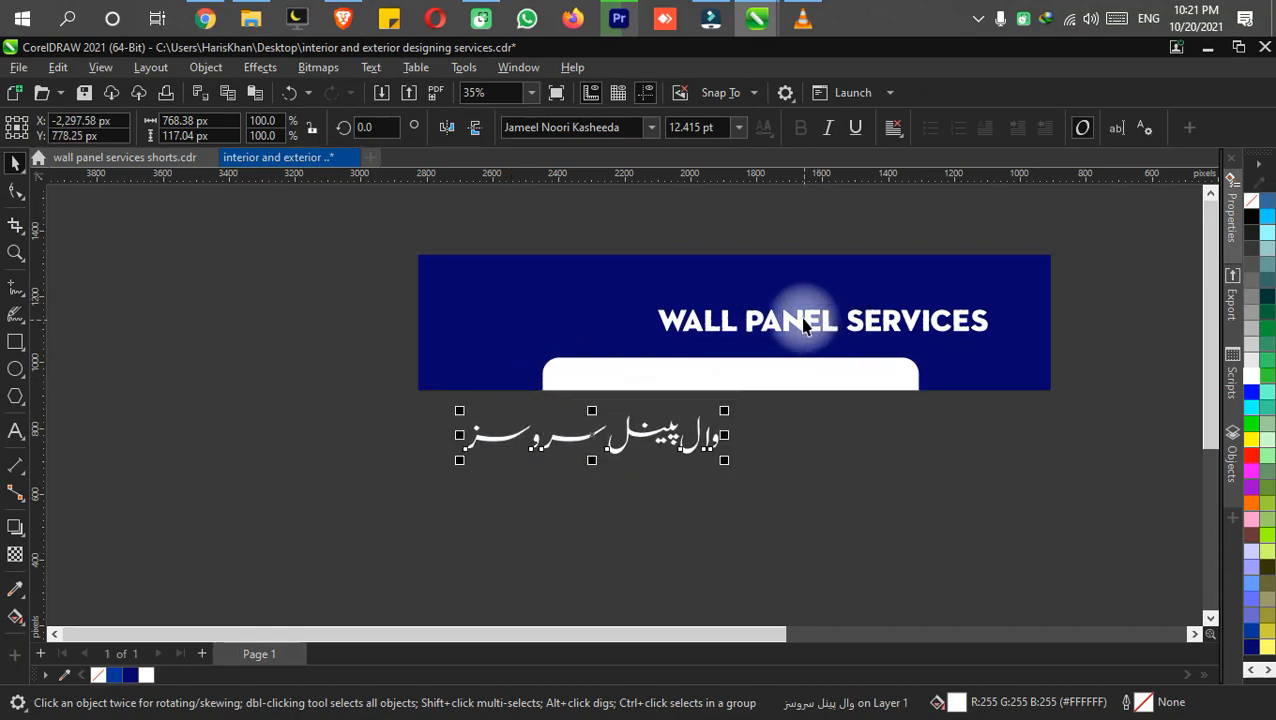
{"action": "left_click_drag", "start_coordinate": [788, 315], "coordinate": [628, 297]}
Replace the heading text with "INTERIOR & EXTERIOR DESIGNING" and save the document.
{"action": "double_click", "coordinate": [630, 297]}
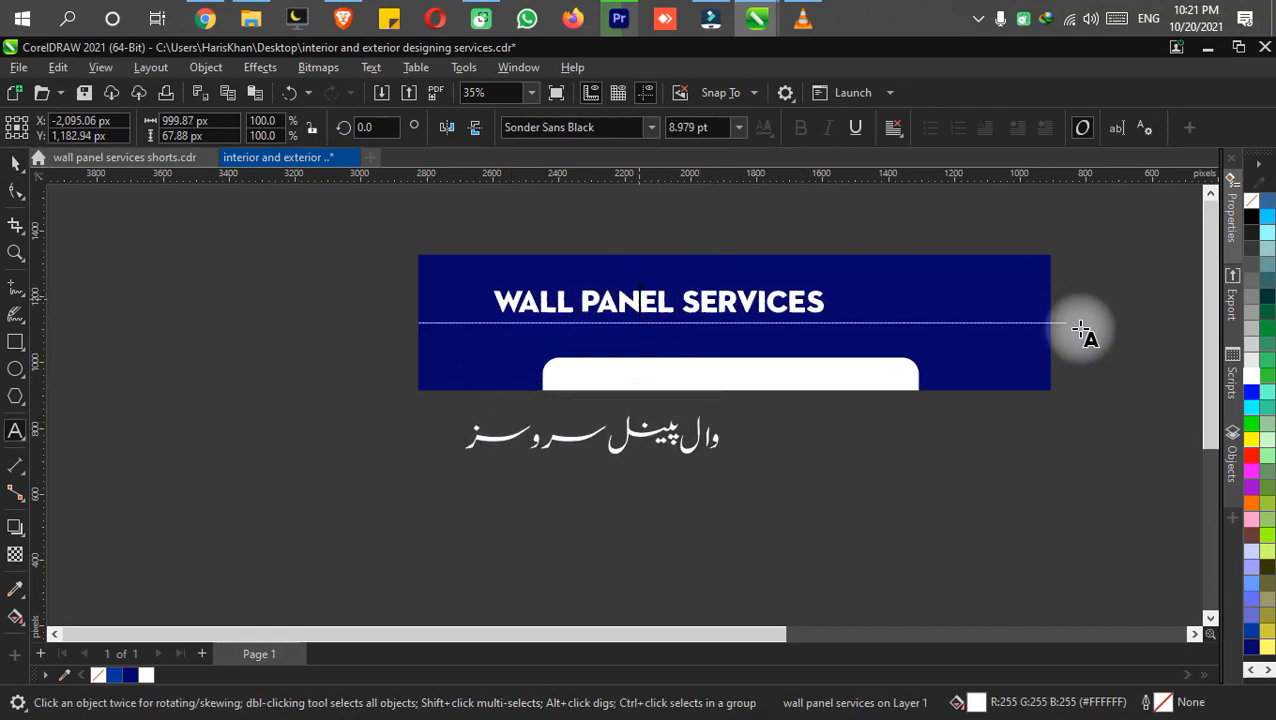
{"action": "key", "text": "ctrl+a"}
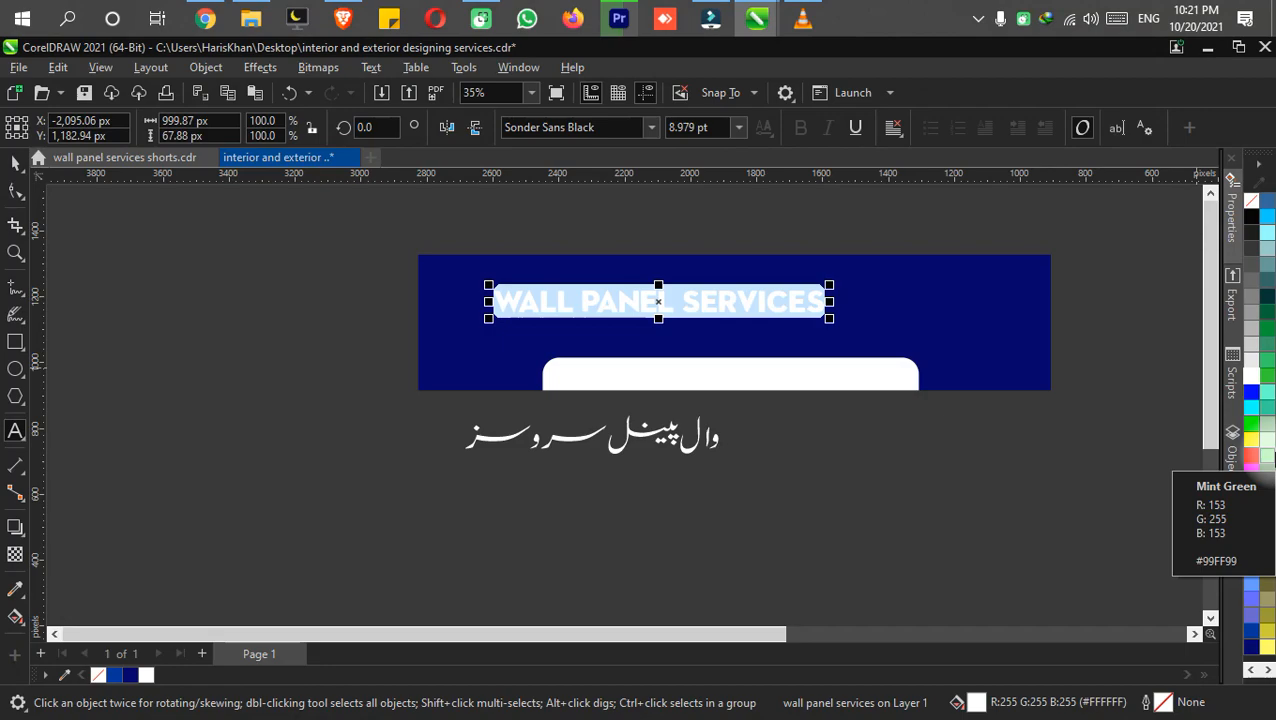
{"action": "type", "text": "INT"}
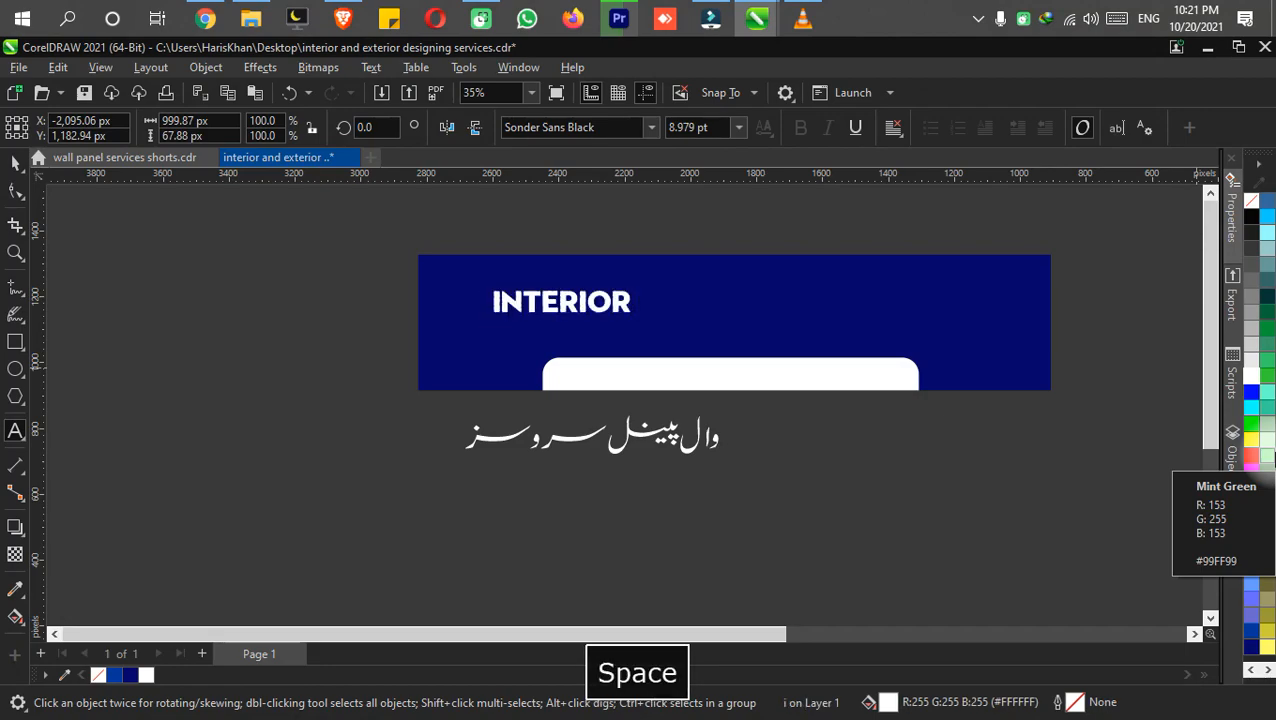
{"action": "type", "text": "ERIOR"}
{"action": "key", "text": "BackSpace"}
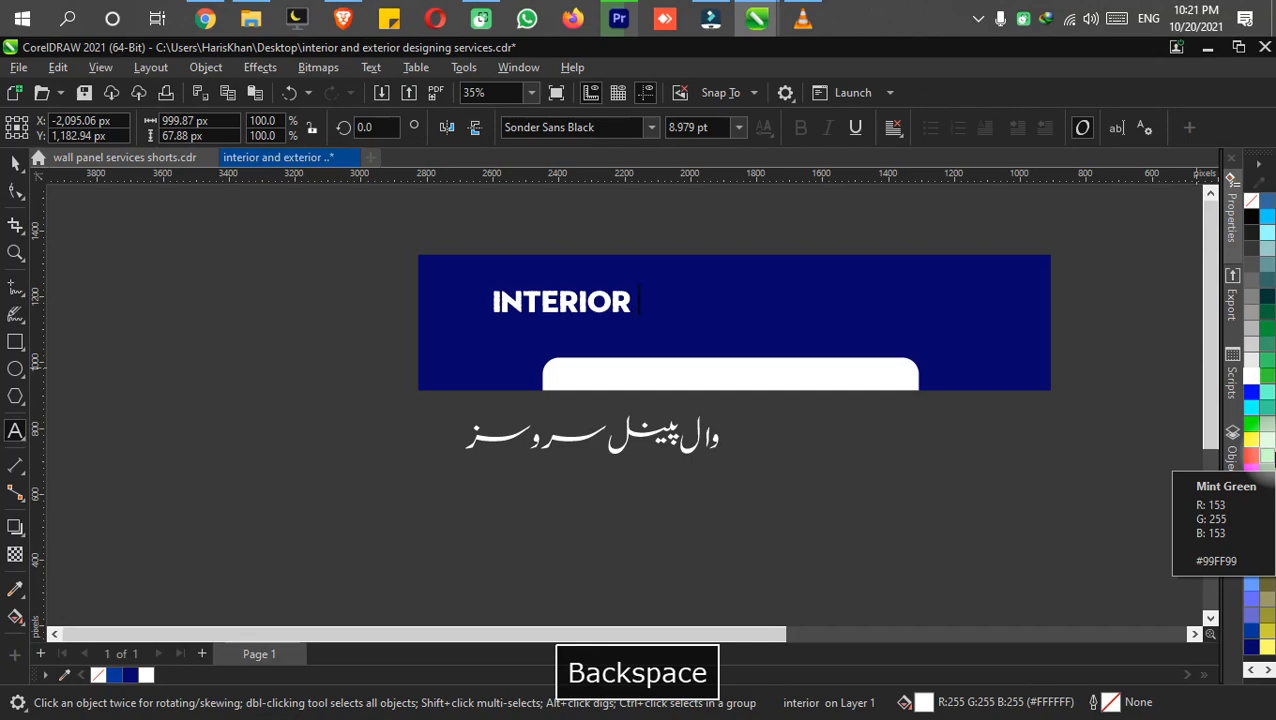
{"action": "type", "text": "& "}
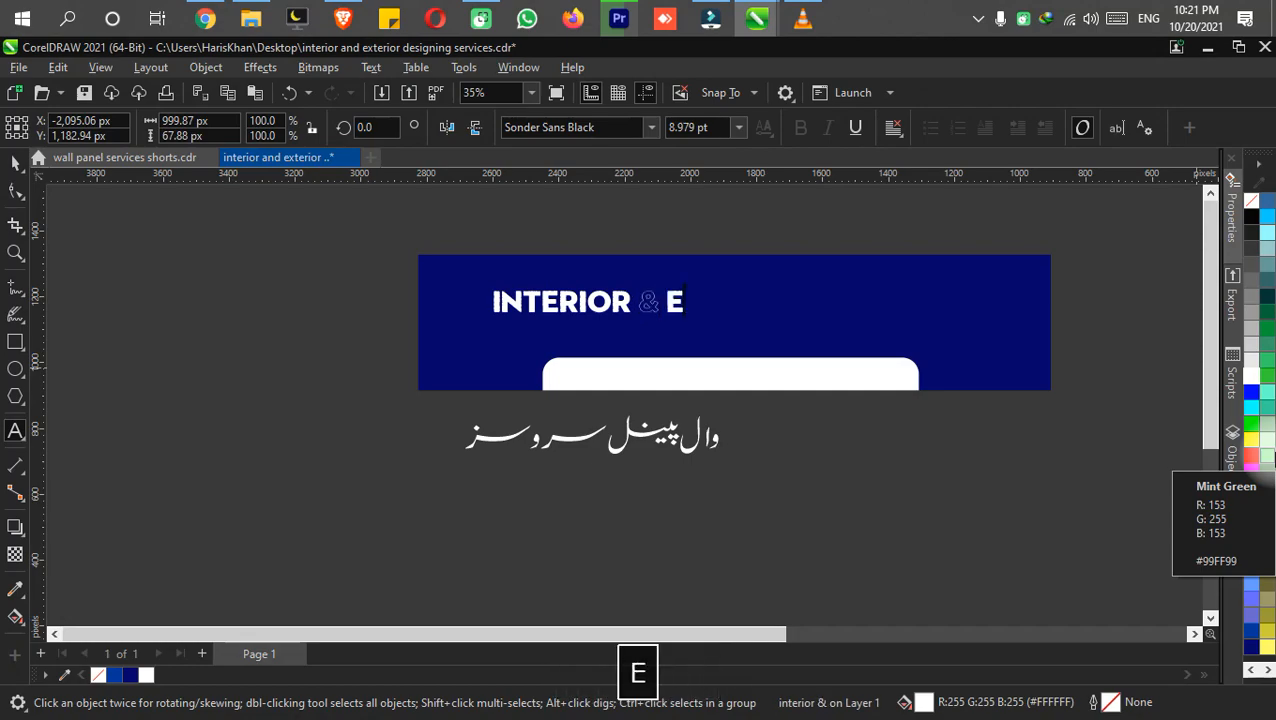
{"action": "type", "text": "EXP"}
{"action": "key", "text": "BackSpace"}
{"action": "type", "text": "TERIOR DESIGNING"}
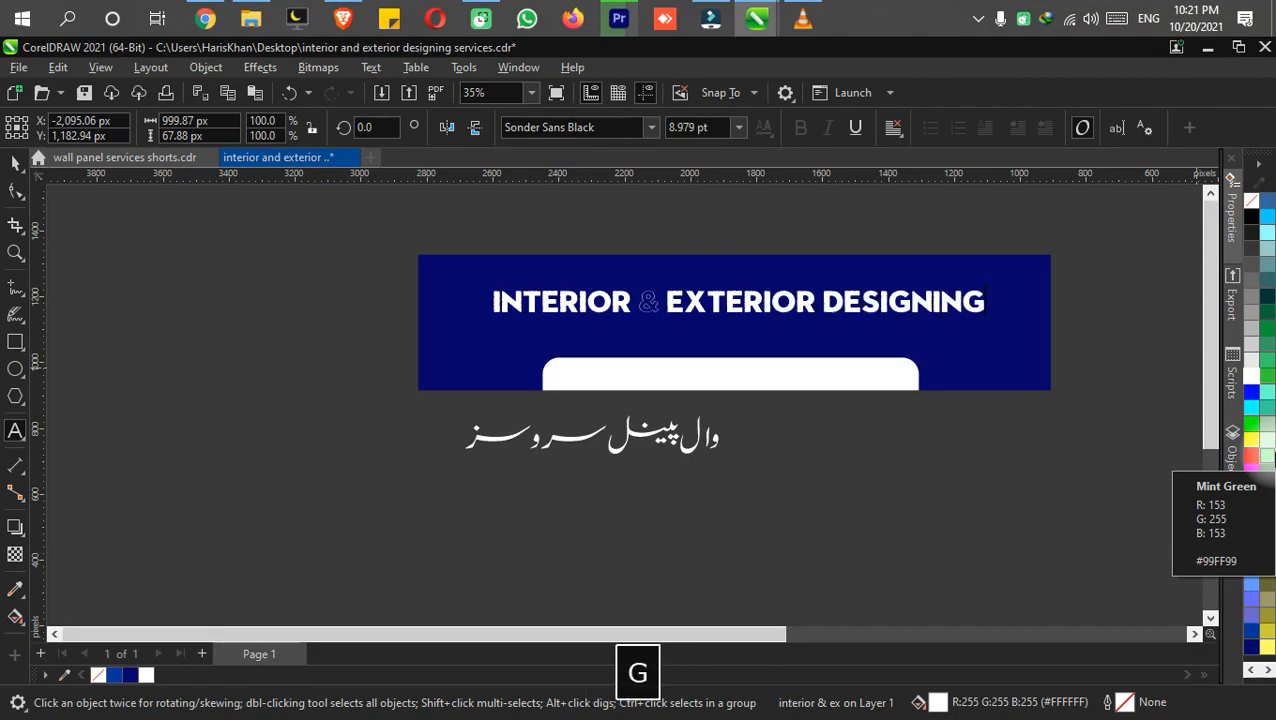
{"action": "key", "text": "ctrl+s"}
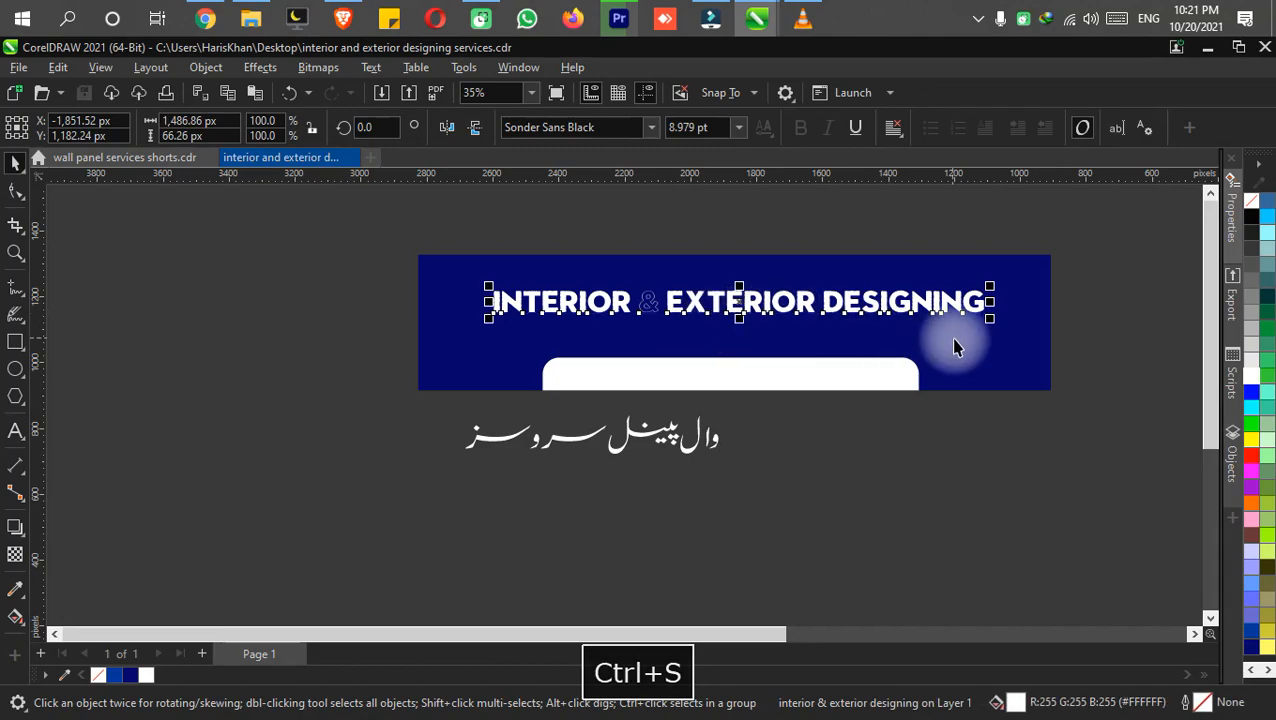
Enlarge the heading to about 1,743 px wide and change its ampersand's font to Geometr415 Blk BT.
{"action": "left_click_drag", "start_coordinate": [990, 320], "coordinate": [1026, 365]}
{"action": "scroll", "coordinate": [600, 315], "scroll_direction": "up", "scroll_amount": 3}
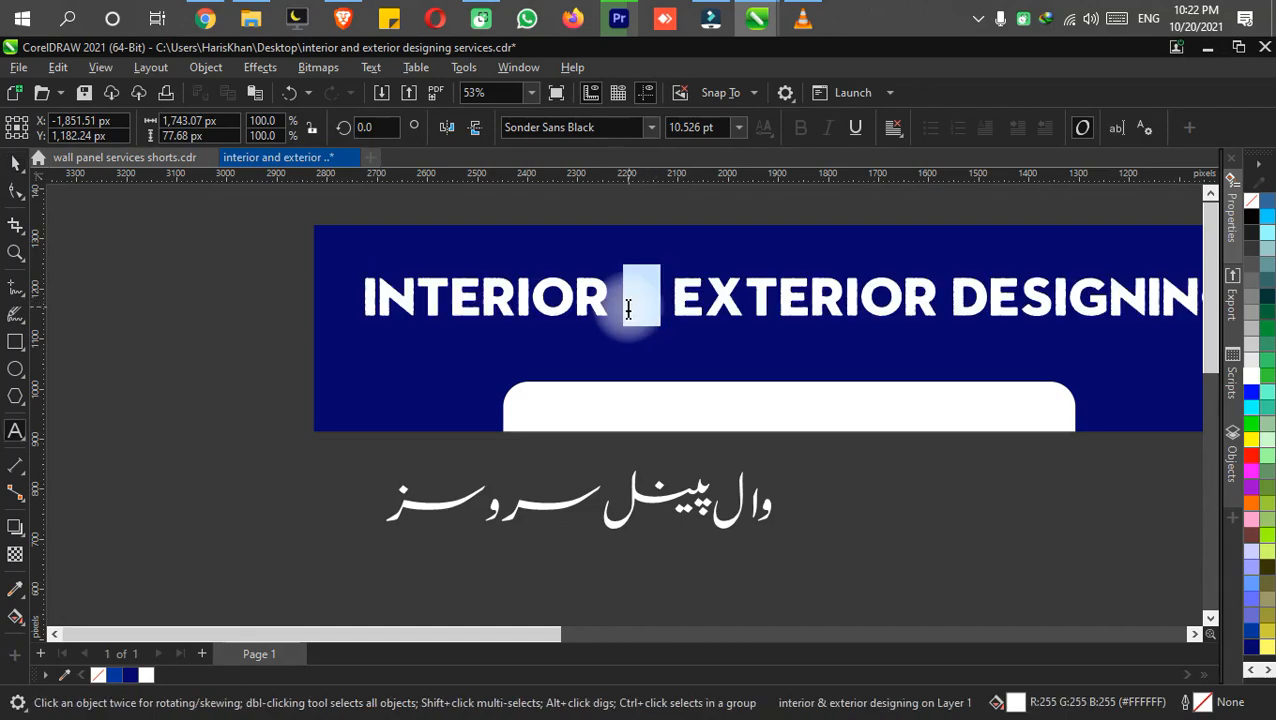
{"action": "left_click", "coordinate": [651, 127]}
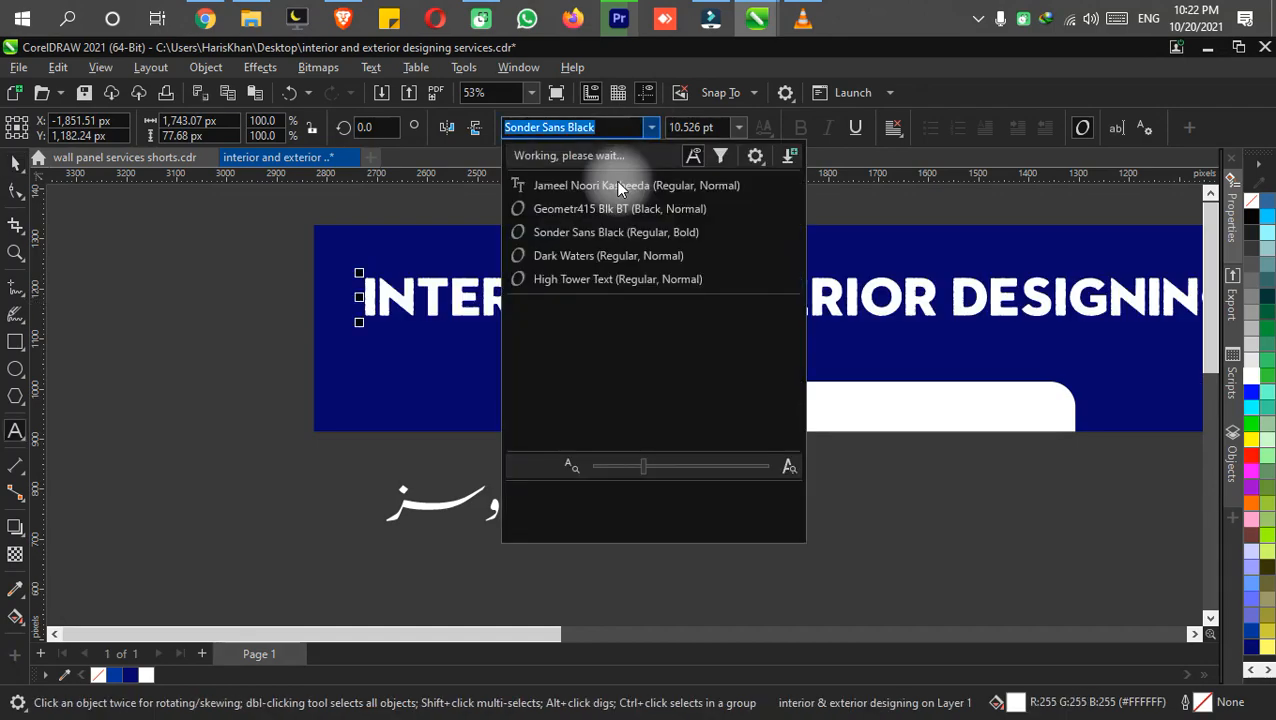
{"action": "left_click", "coordinate": [603, 210]}
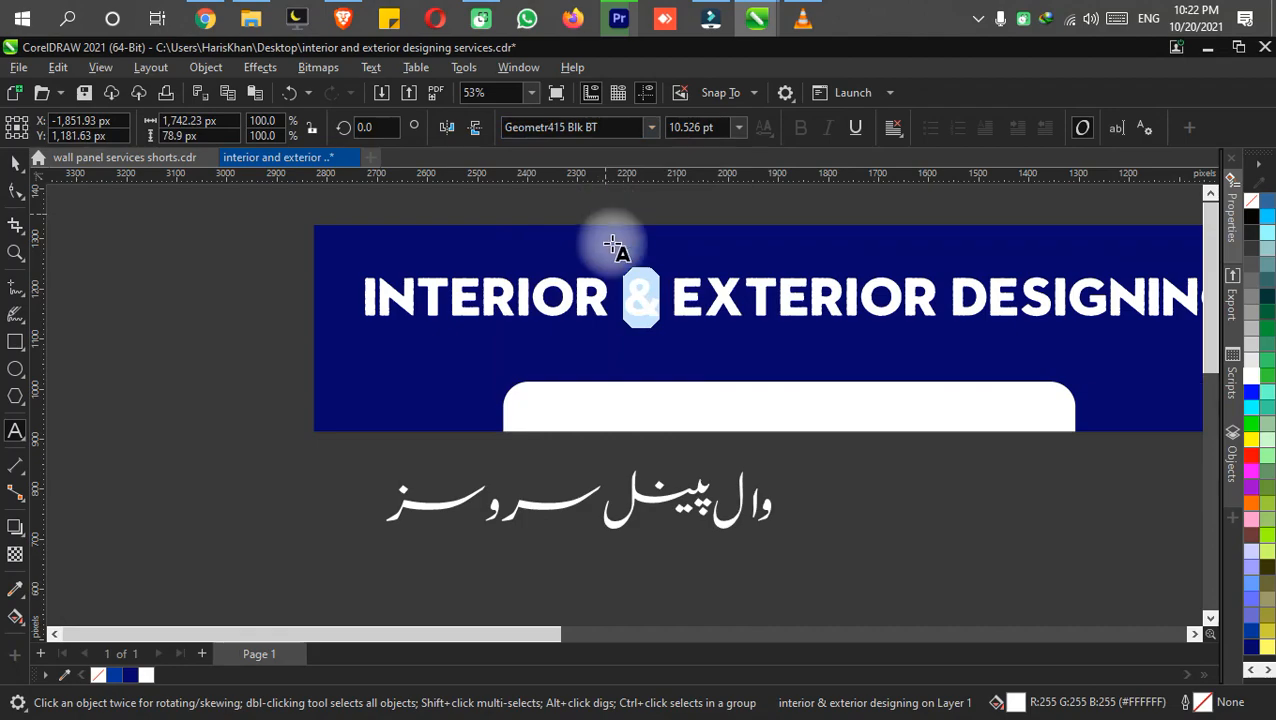
{"action": "key", "text": "ctrl+s"}
{"action": "key", "text": "ctrl+space"}
Center the heading horizontally on the blue banner rectangle.
{"action": "scroll", "coordinate": [706, 332], "scroll_direction": "down", "scroll_amount": 2}
{"action": "left_click_drag", "start_coordinate": [743, 348], "coordinate": [658, 329]}
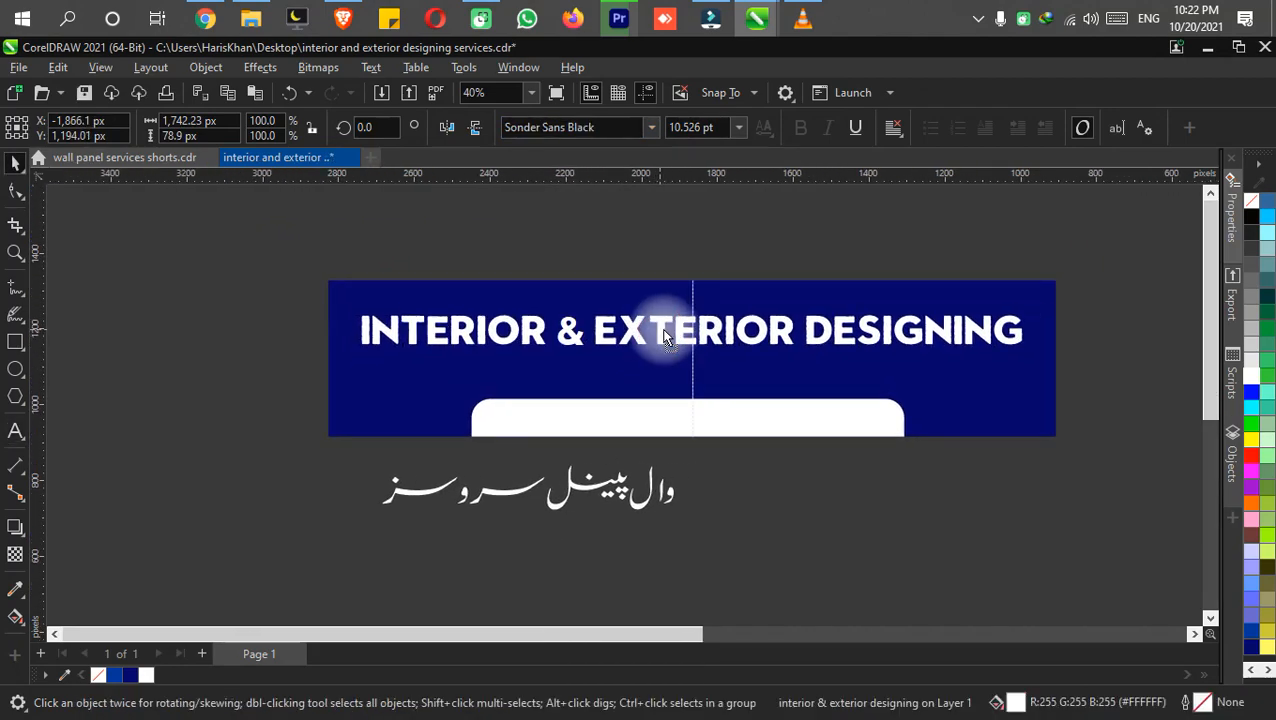
{"action": "left_click", "coordinate": [365, 410]}
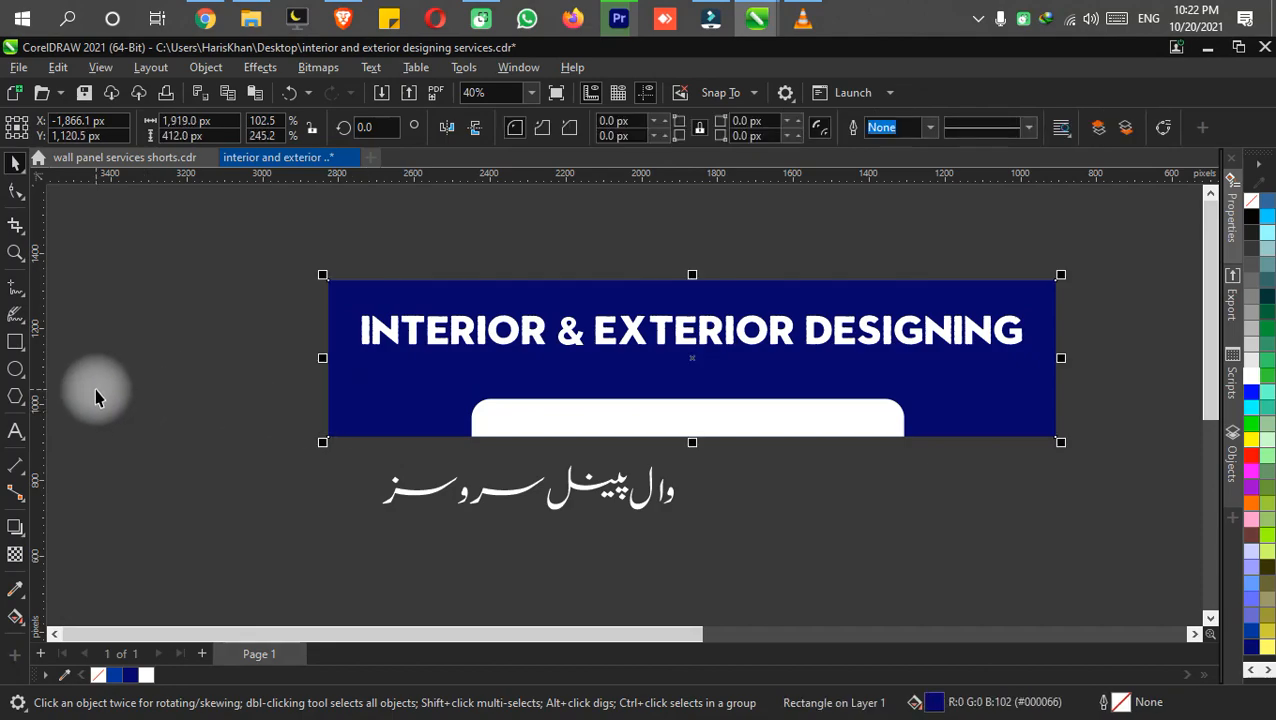
{"action": "left_click", "coordinate": [148, 336]}
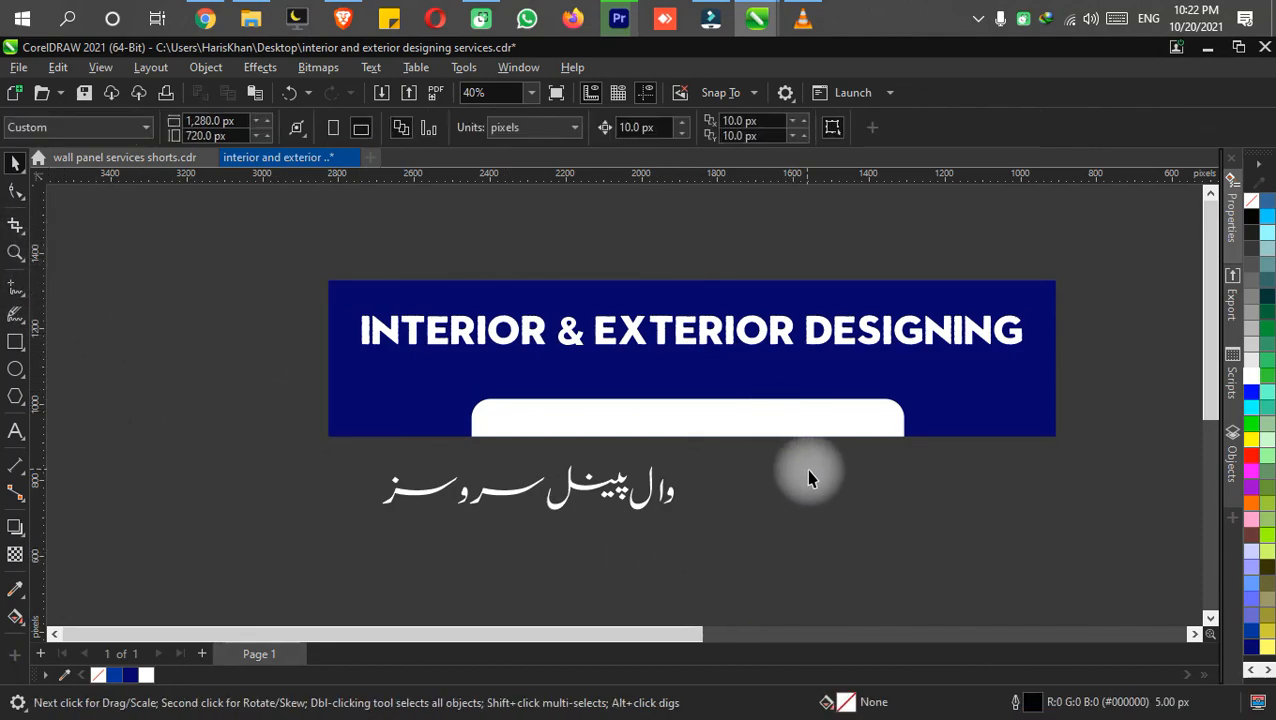
Try a black fill on the white rounded tab and undo it.
{"action": "left_click", "coordinate": [812, 426]}
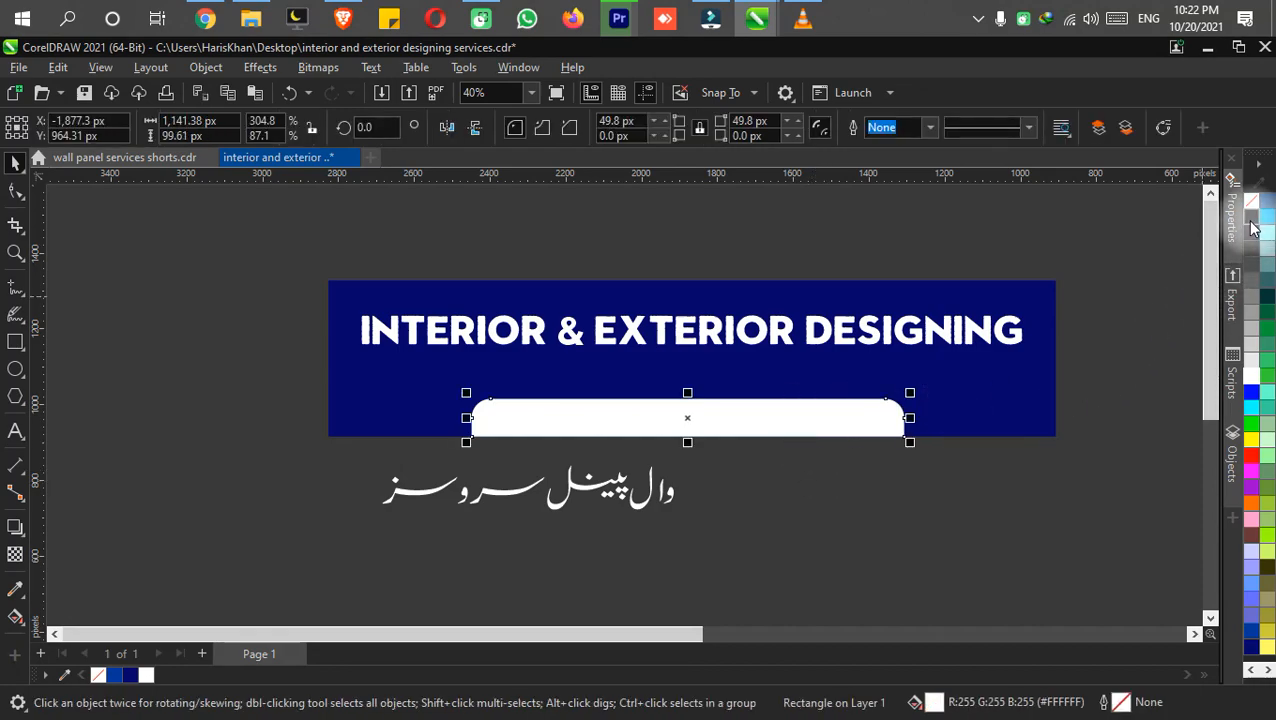
{"action": "left_click", "coordinate": [1251, 219]}
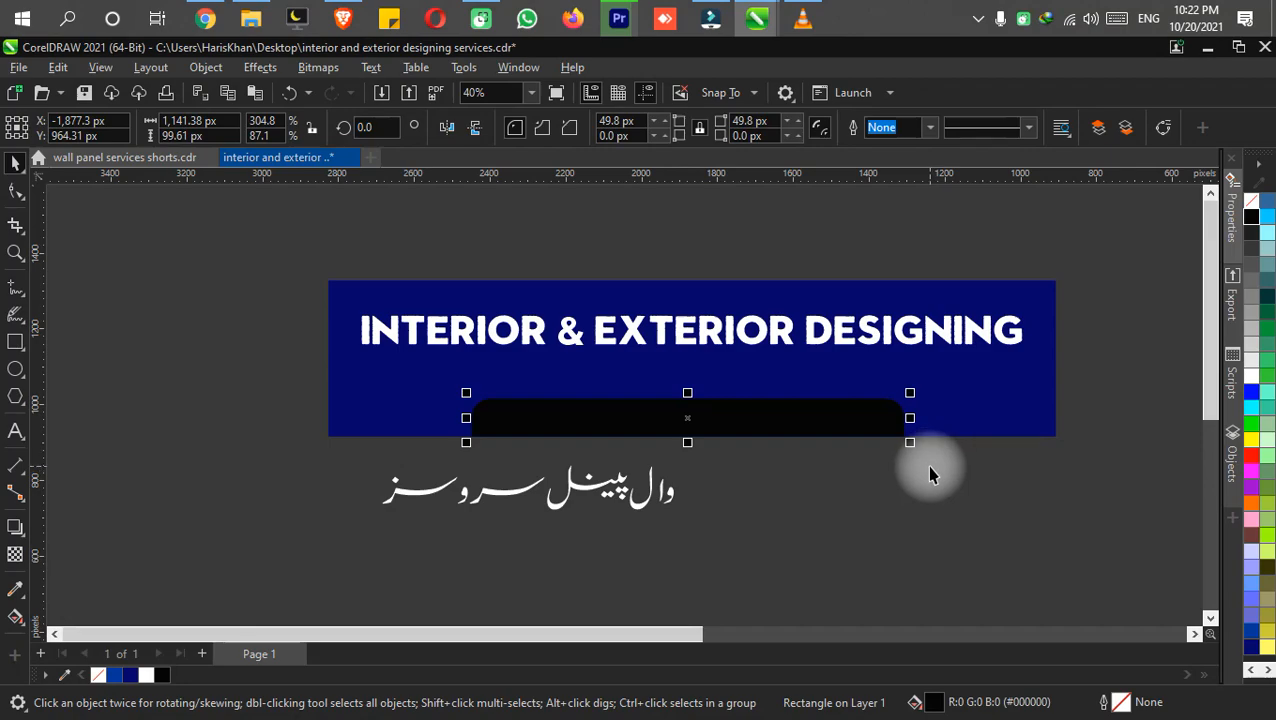
{"action": "key", "text": "ctrl+z"}
{"action": "left_click", "coordinate": [868, 508]}
Center the Urdu text over the white rounded tab, fill it red and bring it to the front.
{"action": "key", "text": "ctrl+s"}
{"action": "left_click", "coordinate": [625, 495]}
{"action": "left_click_drag", "start_coordinate": [641, 504], "coordinate": [783, 425]}
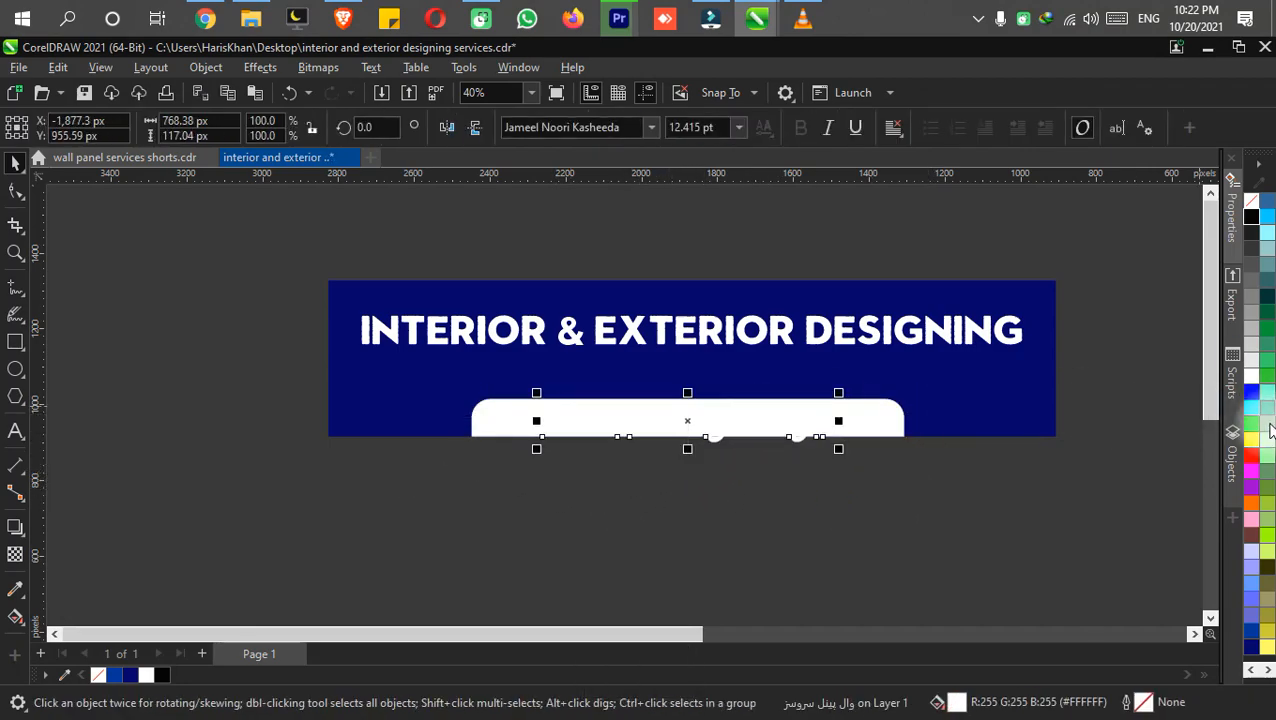
{"action": "left_click", "coordinate": [1246, 459]}
{"action": "scroll", "coordinate": [778, 408], "scroll_direction": "up", "scroll_amount": 1}
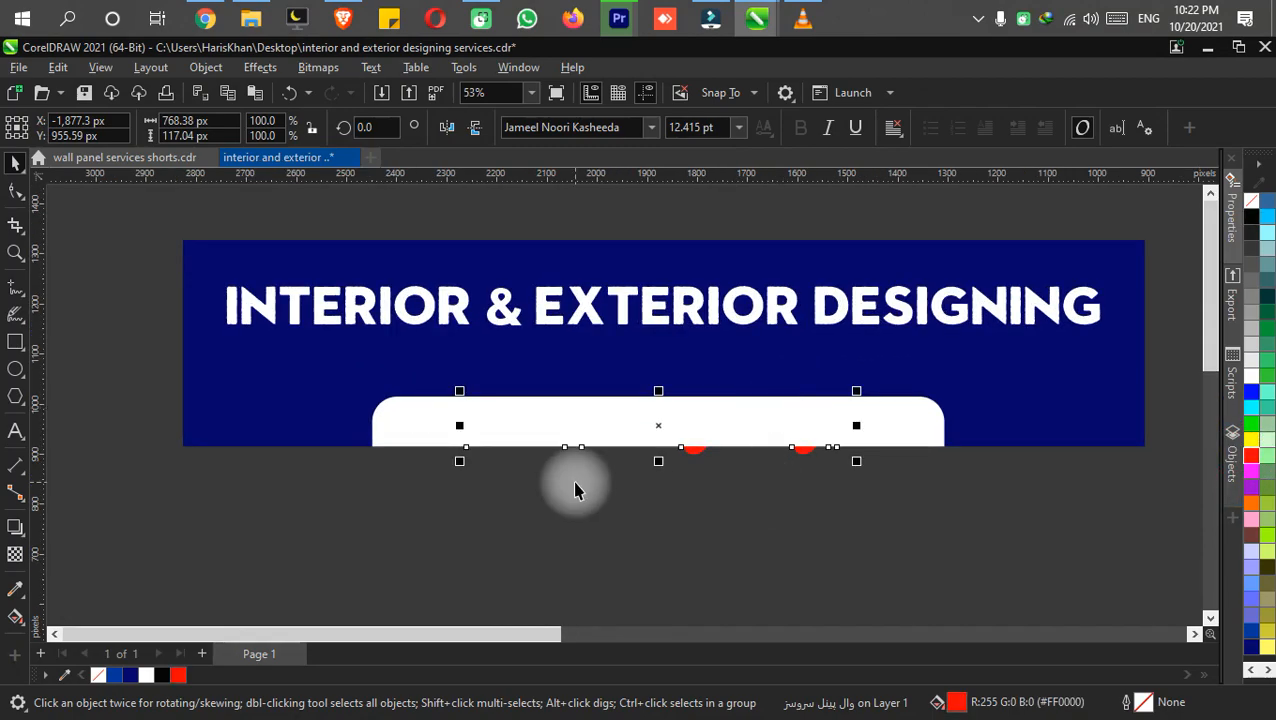
{"action": "key", "text": "shift+Page_Up"}
{"action": "scroll", "coordinate": [600, 385], "scroll_direction": "up", "scroll_amount": 1}
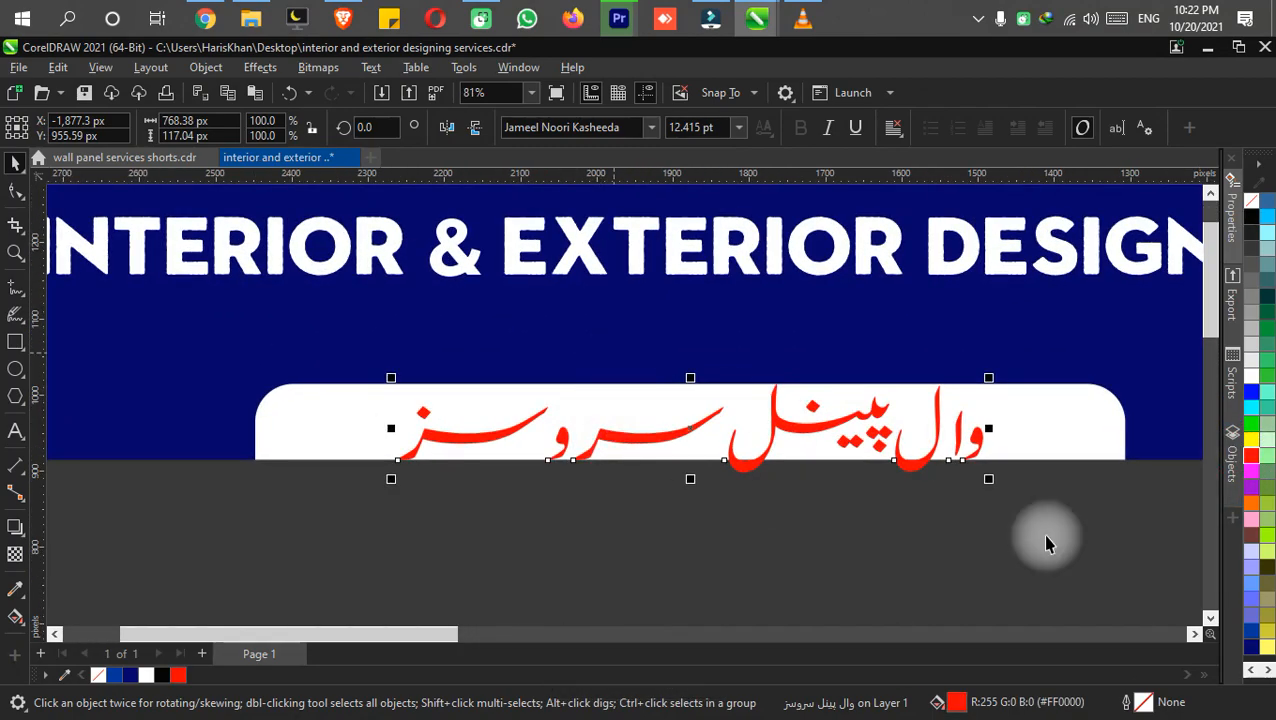
Shrink the Urdu text to about 518 px wide, fit it inside the white tab and save the document.
{"action": "left_click_drag", "start_coordinate": [995, 380], "coordinate": [926, 387]}
{"action": "left_click_drag", "start_coordinate": [760, 430], "coordinate": [748, 427]}
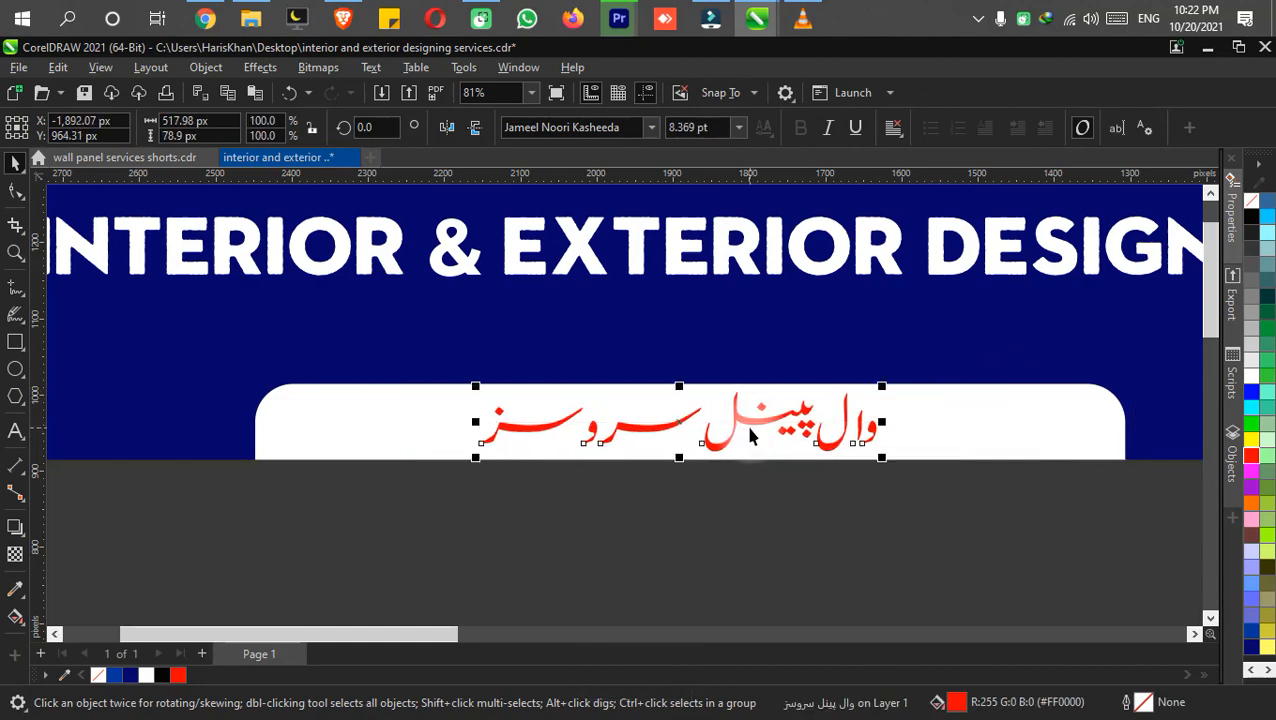
{"action": "scroll", "coordinate": [726, 520], "scroll_direction": "down", "scroll_amount": 1}
{"action": "left_click", "coordinate": [728, 520]}
{"action": "key", "text": "ctrl+s"}
{"action": "scroll", "coordinate": [713, 535], "scroll_direction": "down", "scroll_amount": 1}
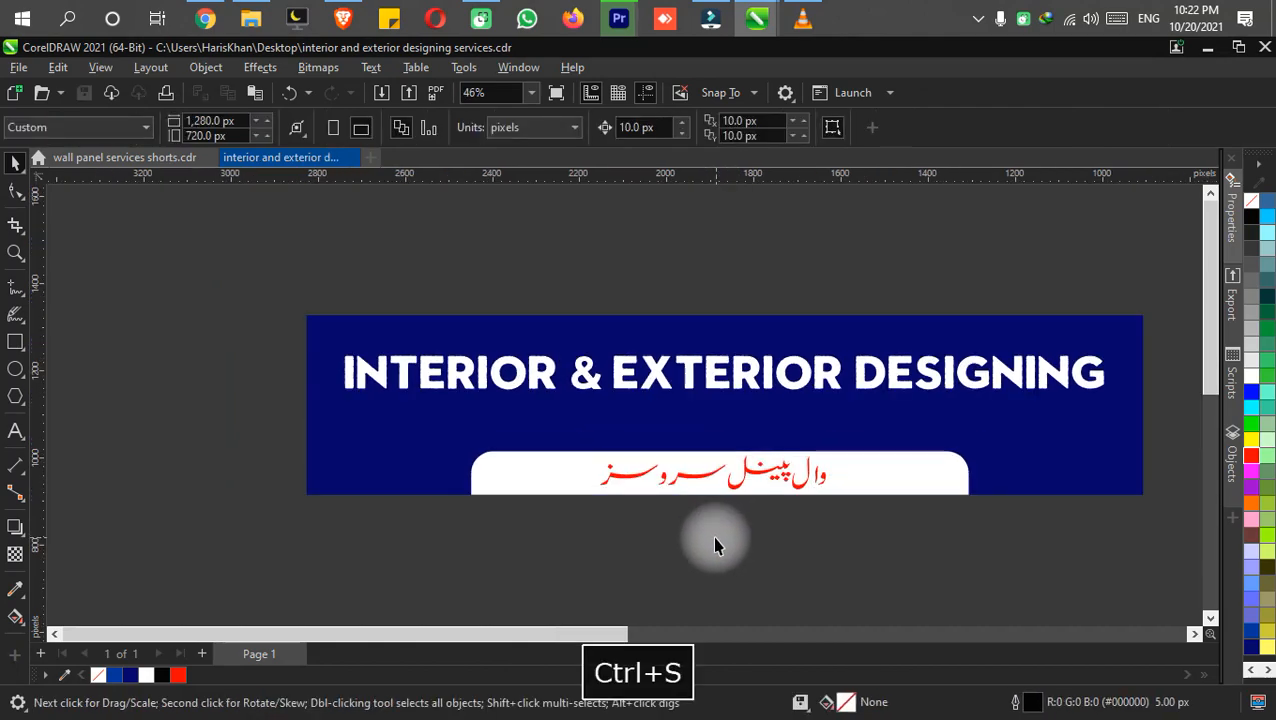
Nudge the heading up to about Y 1,226 px in the banner, undoing a trial move down toward the white tab.
{"action": "left_click", "coordinate": [763, 364]}
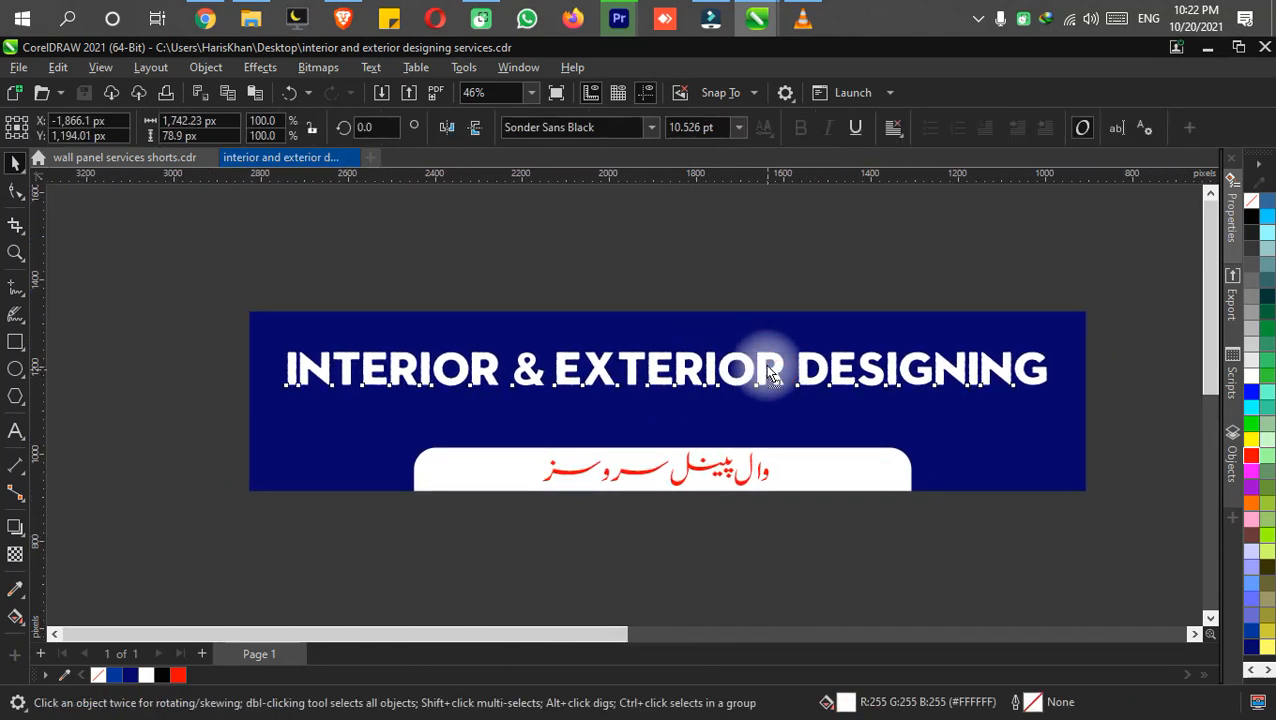
{"action": "key", "text": "Up"}
{"action": "key", "text": "Up"}
{"action": "key", "text": "Up"}
{"action": "left_click_drag", "start_coordinate": [767, 357], "coordinate": [774, 407]}
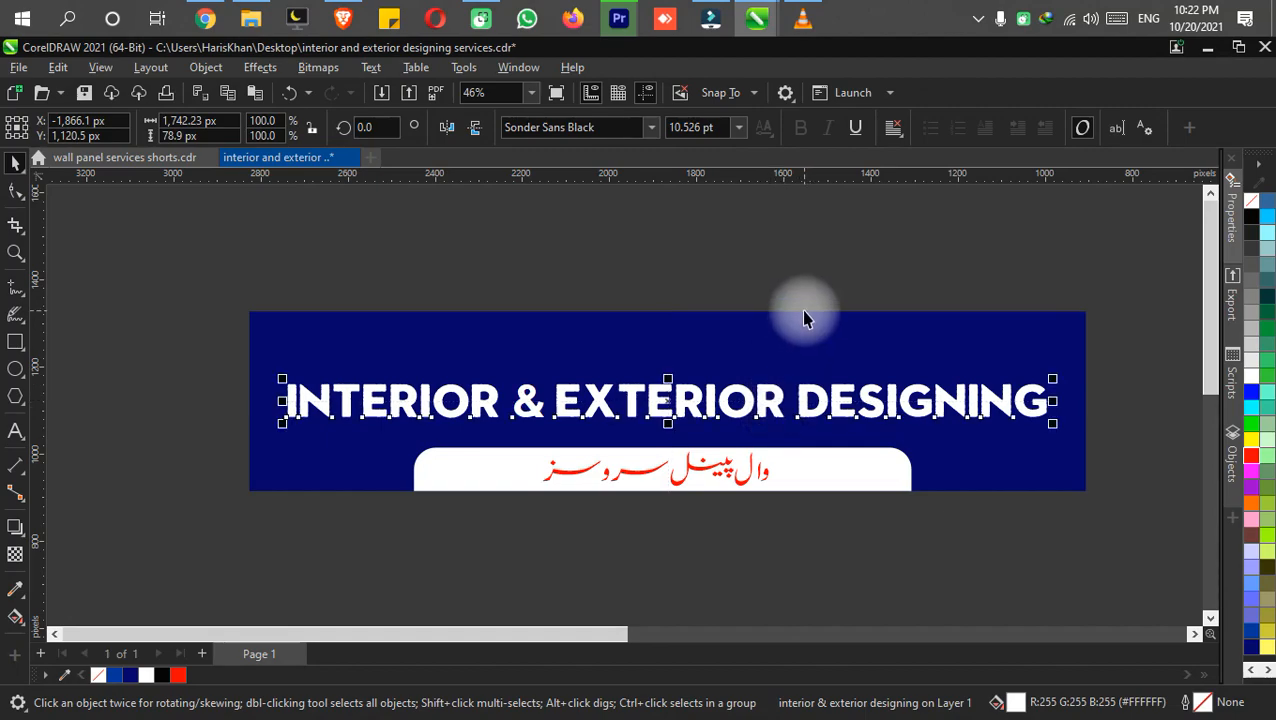
{"action": "key", "text": "ctrl+z"}
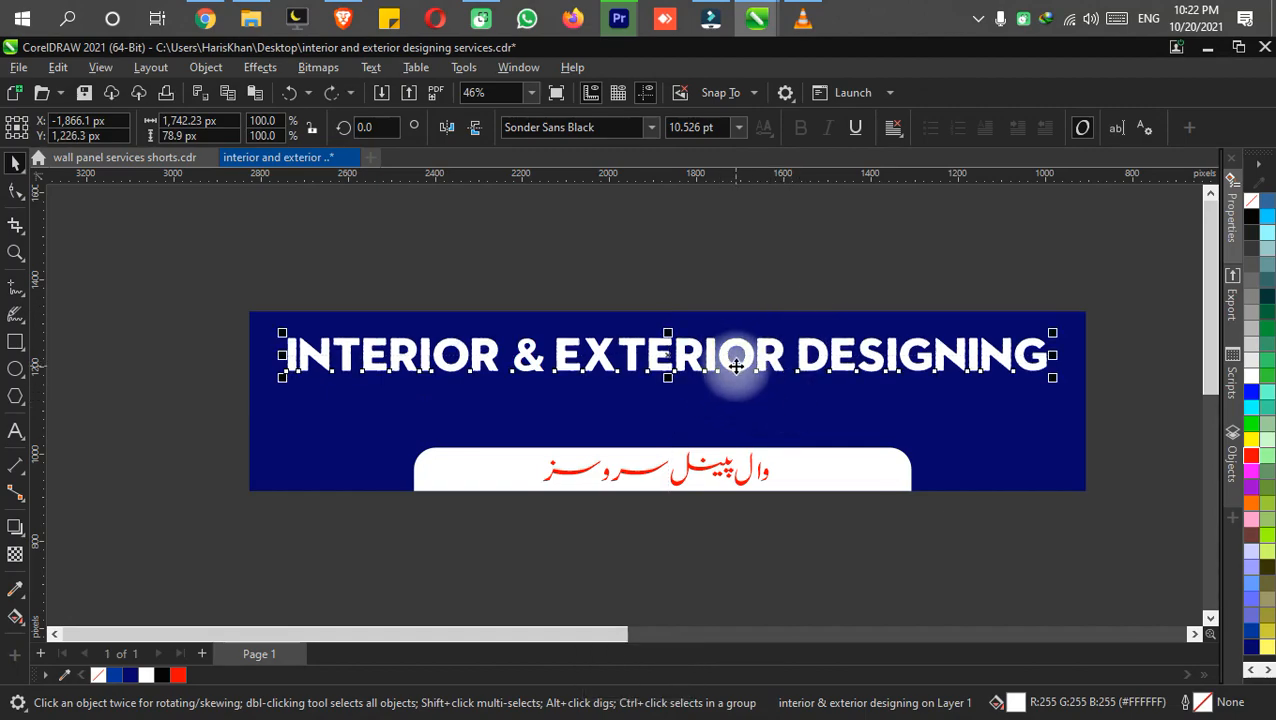
Duplicate the heading just below itself and shorten the upper copy to "INTERIOR &".
{"action": "key", "text": "ctrl+d"}
{"action": "left_click_drag", "start_coordinate": [736, 360], "coordinate": [744, 421]}
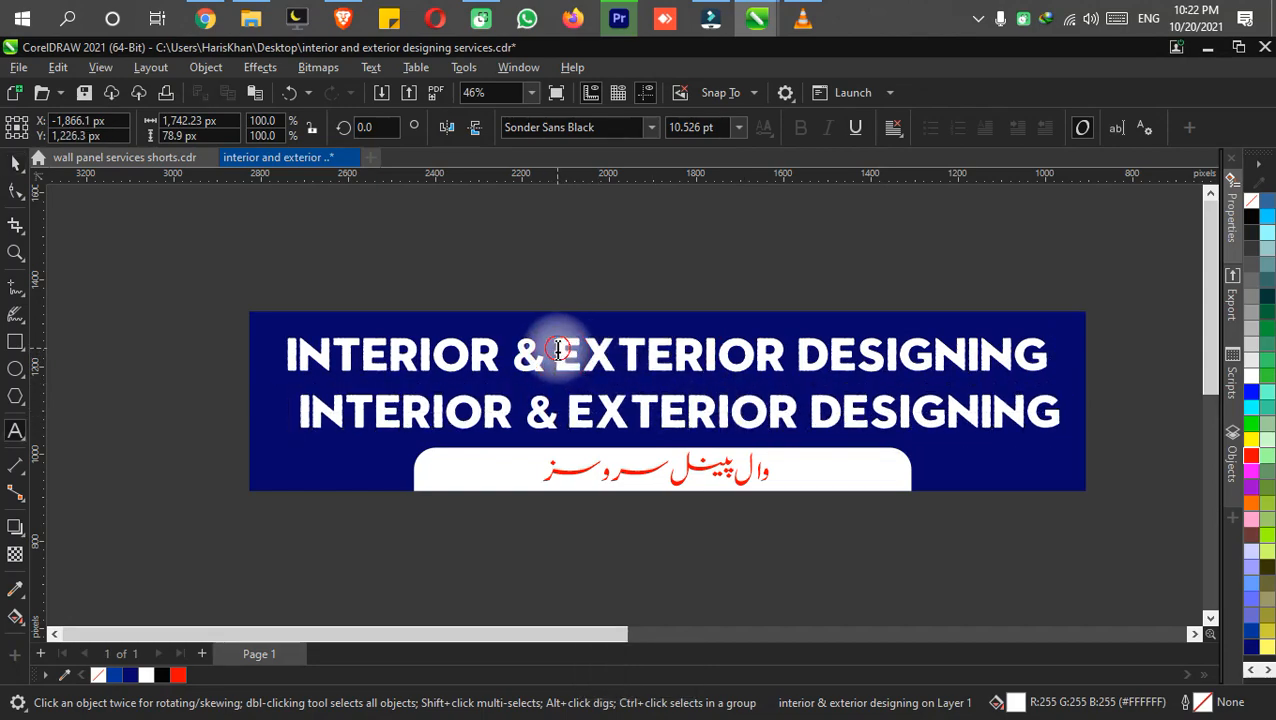
{"action": "left_click_drag", "start_coordinate": [558, 349], "coordinate": [1046, 310]}
{"action": "key", "text": "BackSpace"}
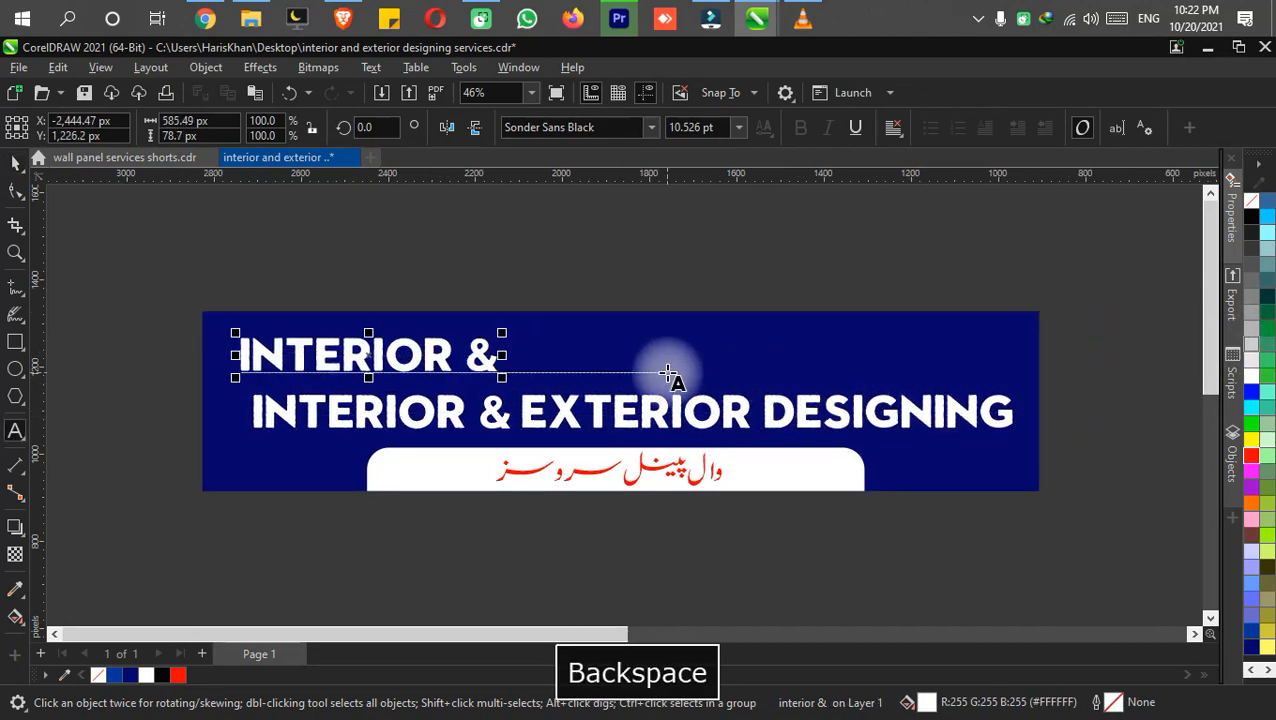
{"action": "key", "text": "ctrl+s"}
Enlarge "INTERIOR &" to about 1,016 px wide, fit it into the banner's upper-left corner and save.
{"action": "left_click_drag", "start_coordinate": [506, 386], "coordinate": [689, 401]}
{"action": "mouse_move", "coordinate": [576, 373]}
{"action": "left_mouse_down"}
{"action": "mouse_move", "coordinate": [541, 356]}
{"action": "mouse_move", "coordinate": [555, 364]}
{"action": "left_mouse_up"}
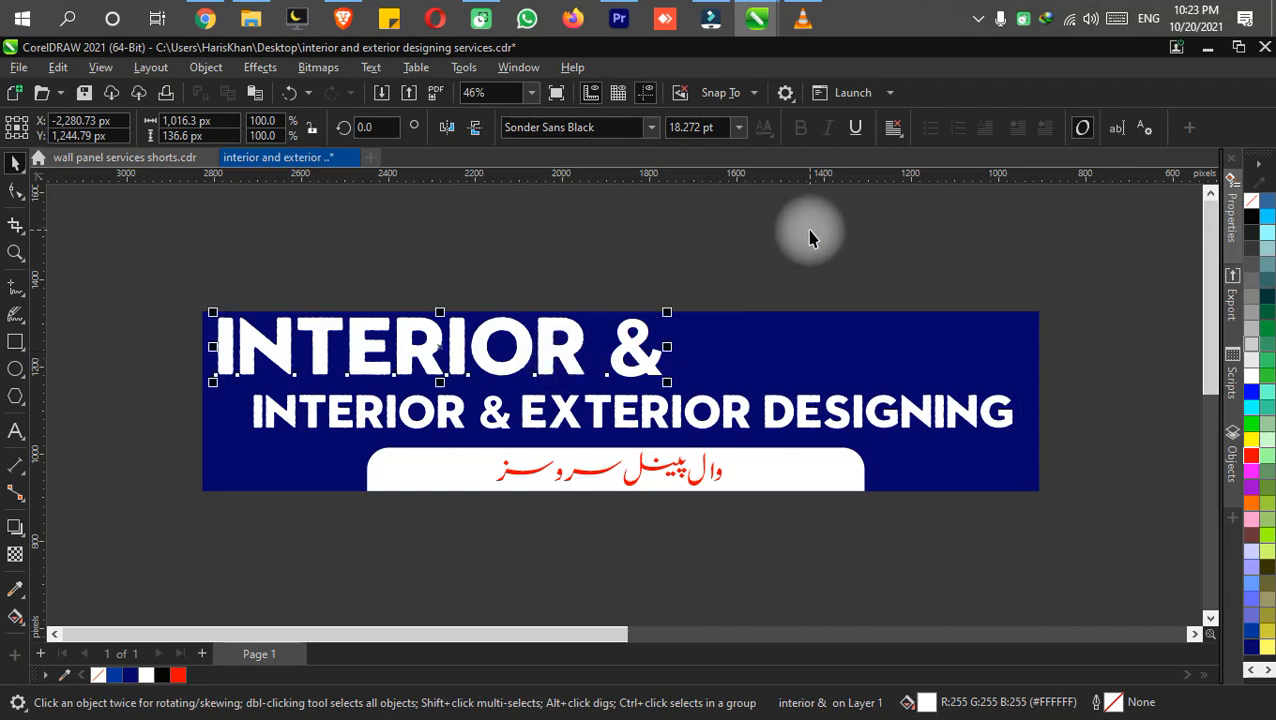
{"action": "left_click", "coordinate": [812, 236]}
{"action": "key", "text": "ctrl+s"}
Shorten the lower heading copy to "EXTERIOR DESIGNING" and save the document.
{"action": "double_click", "coordinate": [592, 410]}
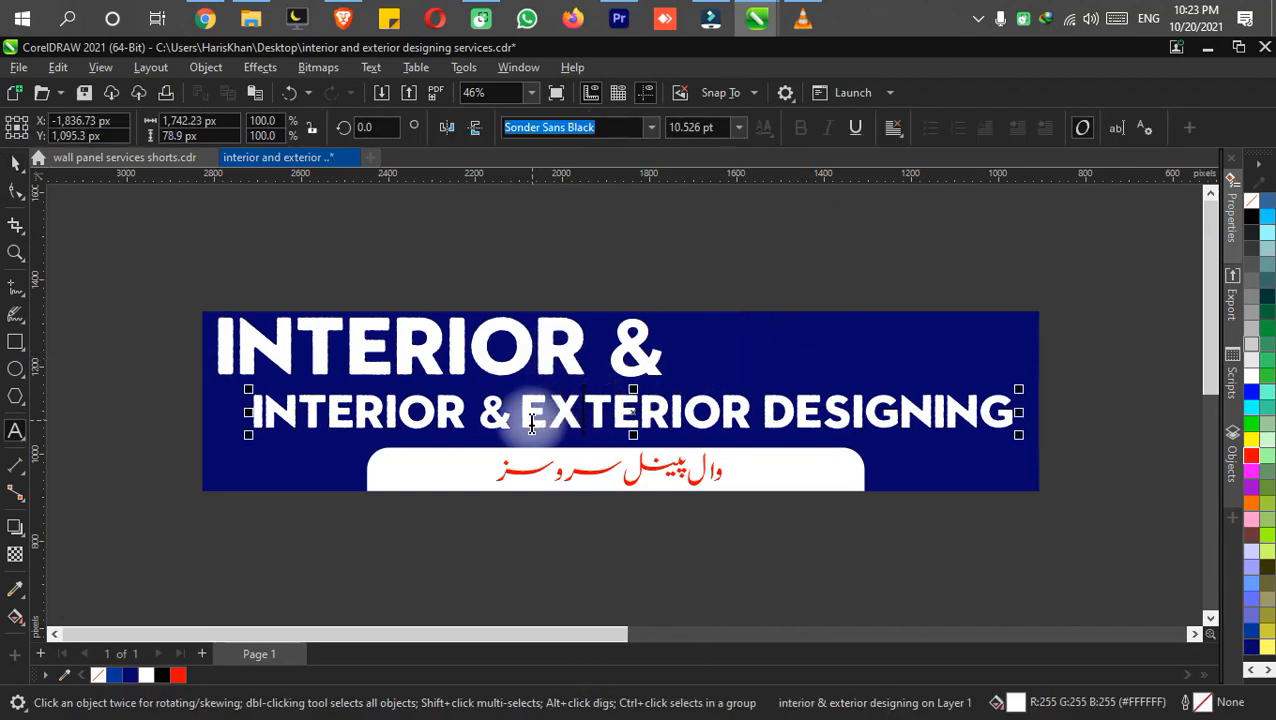
{"action": "left_click_drag", "start_coordinate": [520, 405], "coordinate": [23, 441]}
{"action": "key", "text": "BackSpace"}
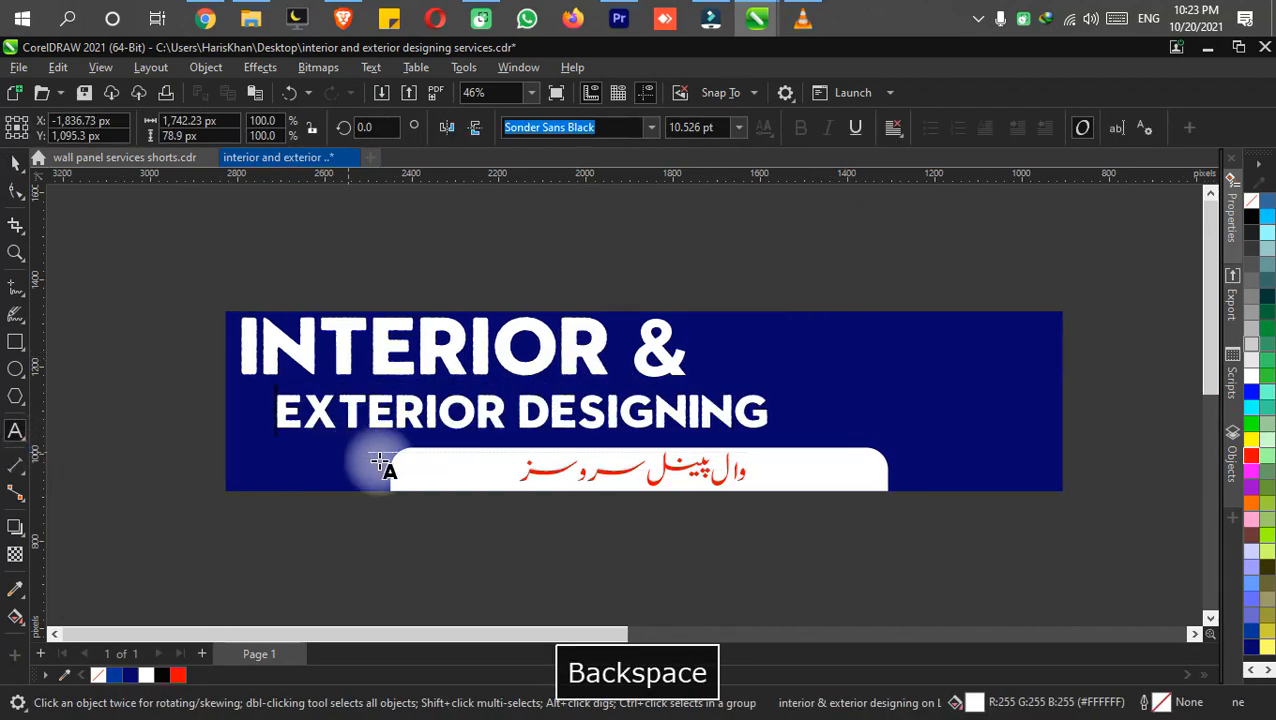
{"action": "key", "text": "ctrl+s"}
Enlarge "EXTERIOR DESIGNING" to about 1,465 px wide, move it to the right of "INTERIOR &" and save.
{"action": "left_click_drag", "start_coordinate": [773, 389], "coordinate": [925, 352]}
{"action": "left_click_drag", "start_coordinate": [620, 410], "coordinate": [757, 407]}
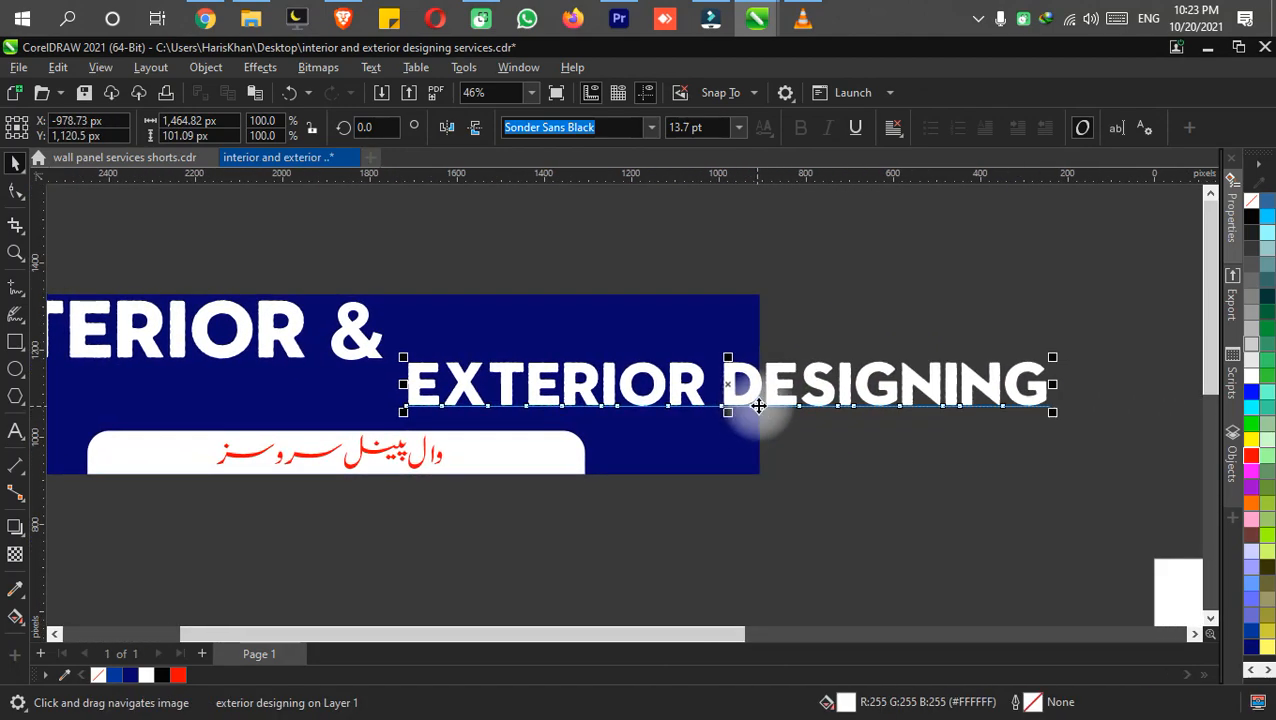
{"action": "key", "text": "ctrl+s"}
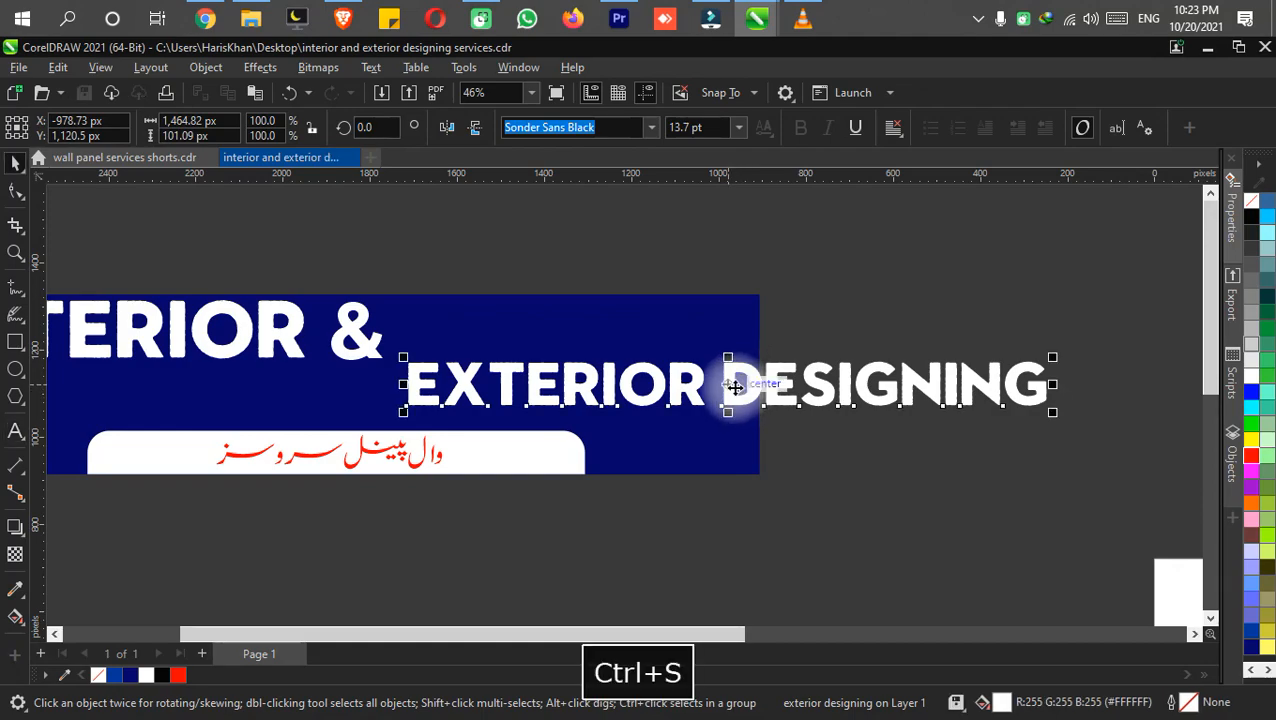
Duplicate "EXTERIOR DESIGNING" below the banner and shorten the original on the banner to "EXTERIOR".
{"action": "key", "text": "ctrl+d"}
{"action": "left_click_drag", "start_coordinate": [729, 390], "coordinate": [735, 556]}
{"action": "double_click", "coordinate": [705, 390]}
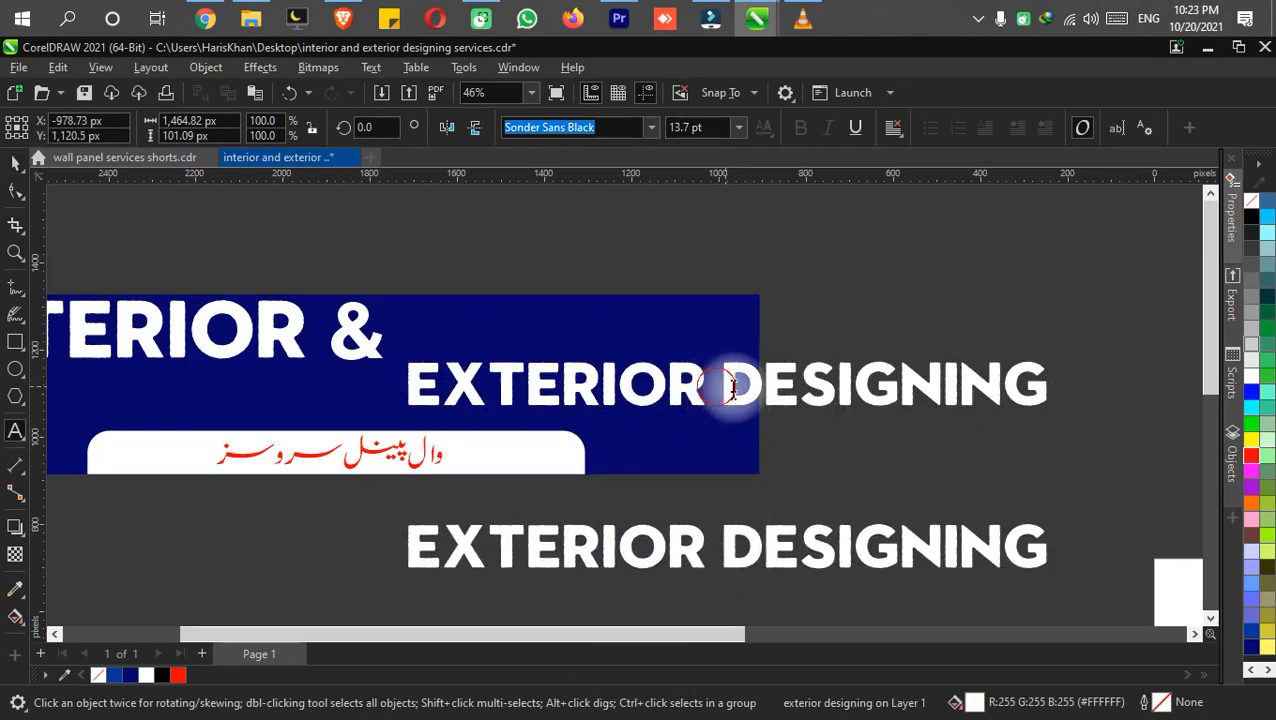
{"action": "left_click_drag", "start_coordinate": [725, 388], "coordinate": [1047, 388]}
{"action": "key", "text": "BackSpace"}
{"action": "key", "text": "ctrl+s"}
Shorten the text copy below the banner to "DESIGNING", save, and move it onto the banner beneath "INTERIOR &".
{"action": "left_click_drag", "start_coordinate": [804, 435], "coordinate": [889, 450]}
{"action": "scroll", "coordinate": [890, 451], "scroll_direction": "down", "scroll_amount": 1}
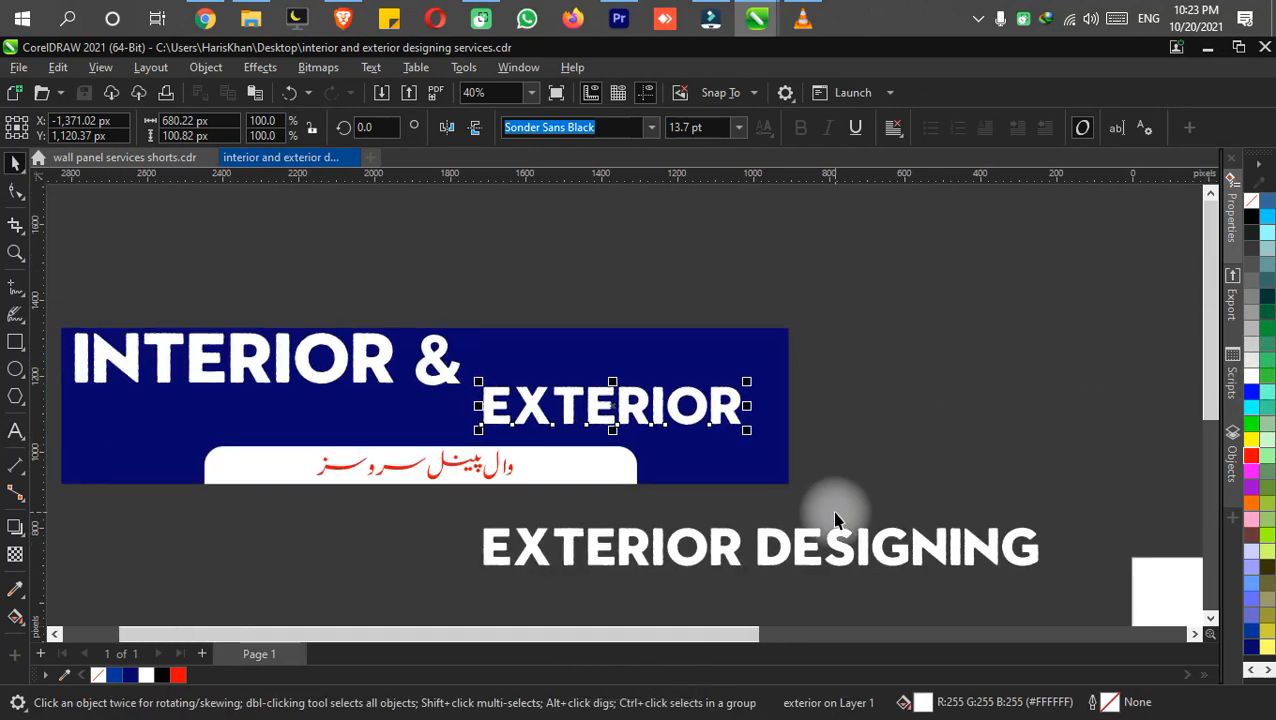
{"action": "double_click", "coordinate": [760, 545]}
{"action": "left_click_drag", "start_coordinate": [744, 541], "coordinate": [228, 535]}
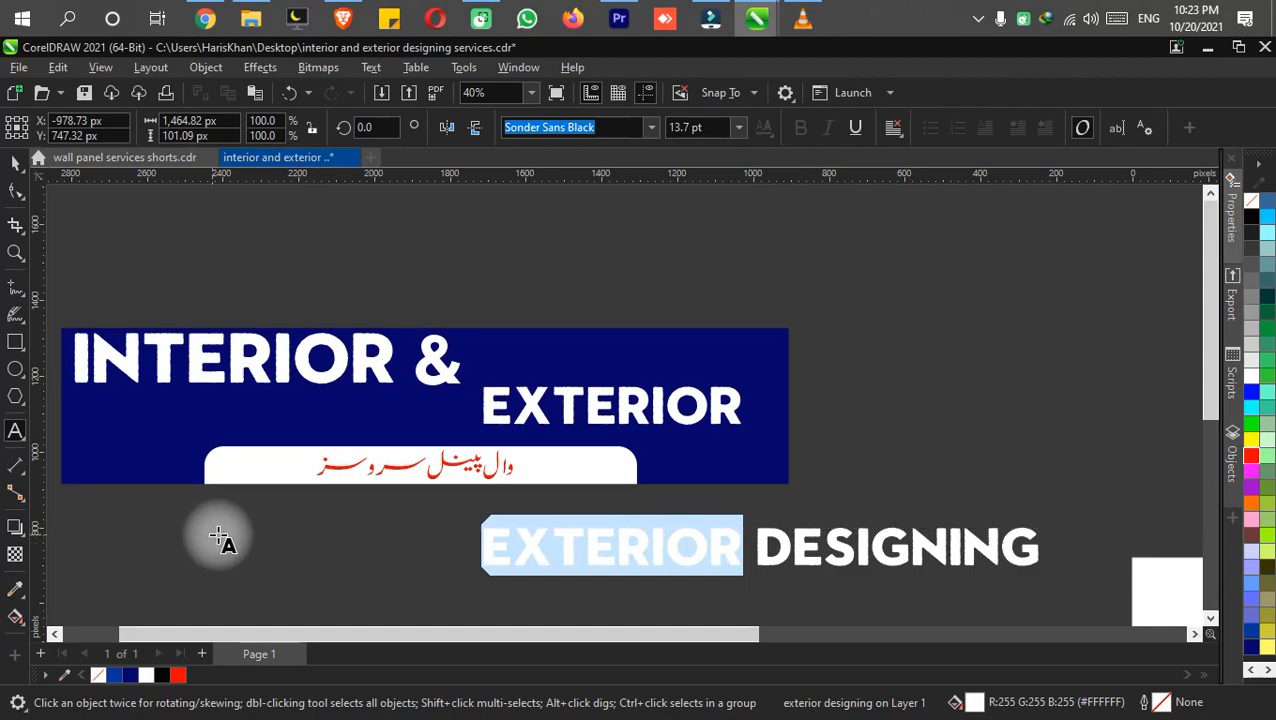
{"action": "key", "text": "BackSpace"}
{"action": "key", "text": "ctrl+s"}
{"action": "left_click_drag", "start_coordinate": [637, 552], "coordinate": [345, 432]}
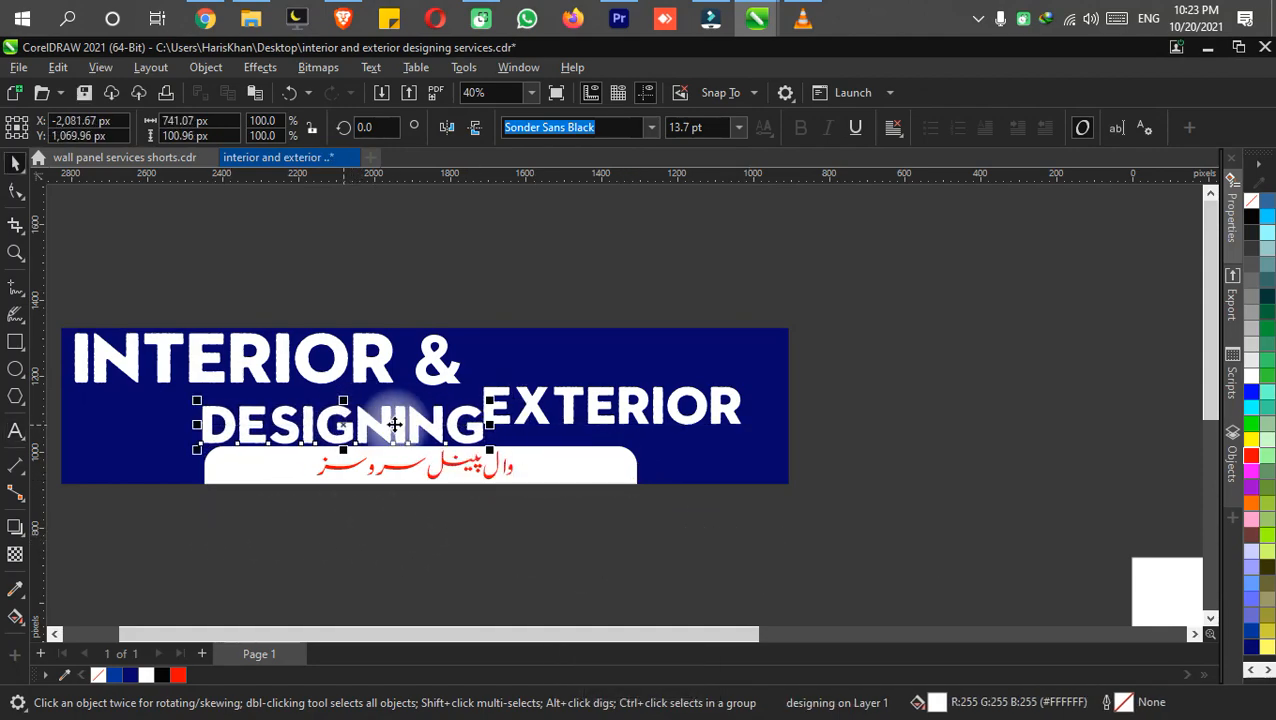
{"action": "left_click_drag", "start_coordinate": [463, 420], "coordinate": [536, 414]}
Narrow the white rounded box evenly from both sides so it fits closely around the red Urdu subtitle.
{"action": "left_click", "coordinate": [753, 539]}
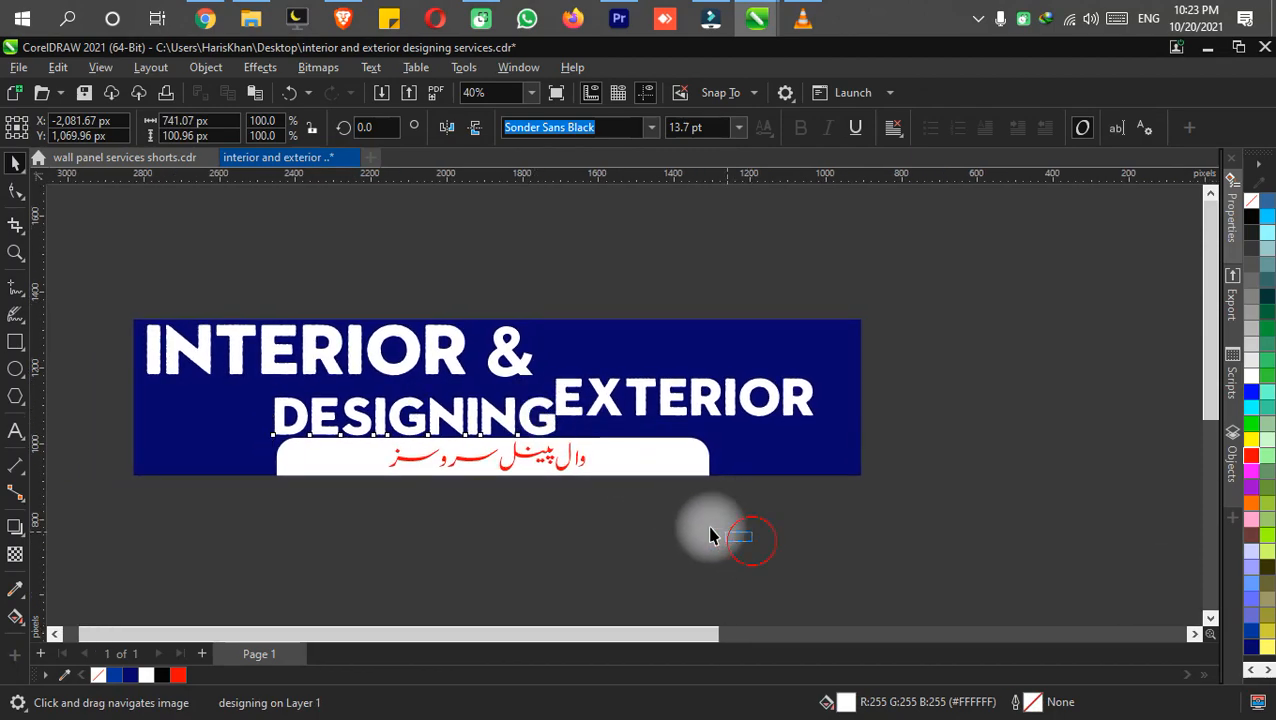
{"action": "left_click", "coordinate": [691, 446]}
{"action": "left_click", "coordinate": [667, 449]}
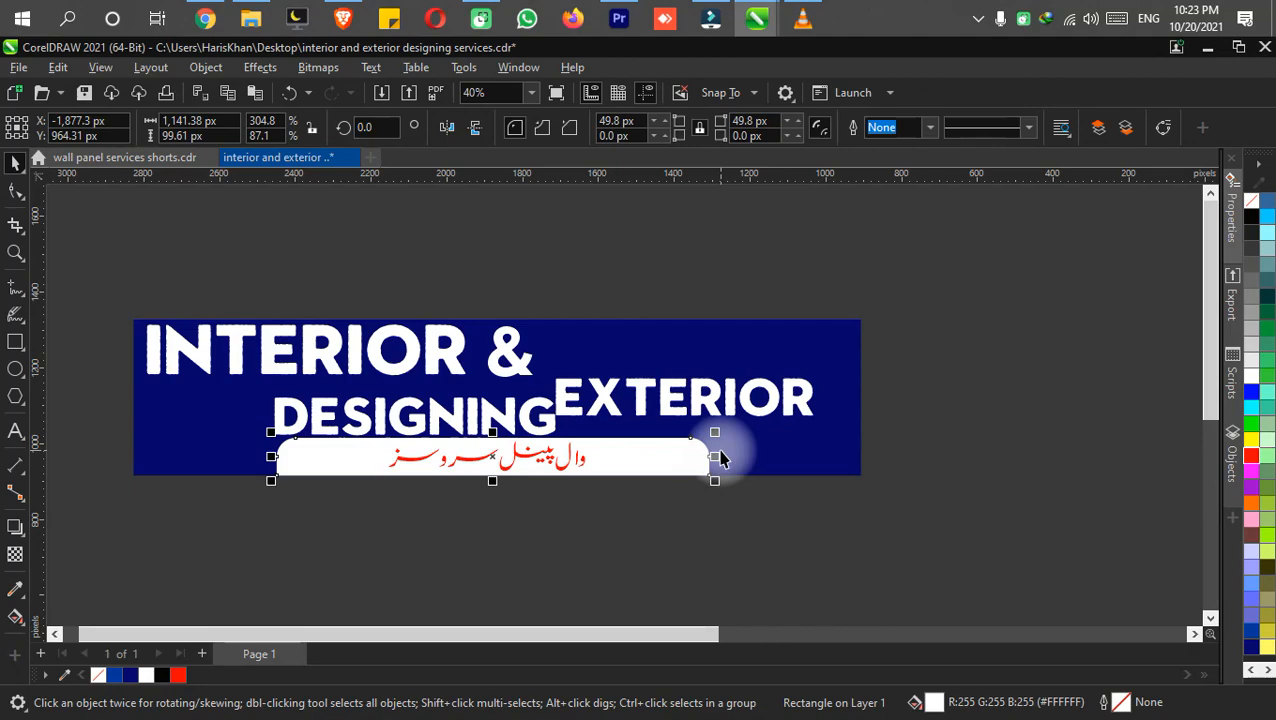
{"action": "left_click_drag", "start_coordinate": [716, 458], "coordinate": [624, 477]}
{"action": "key", "text": "Escape"}
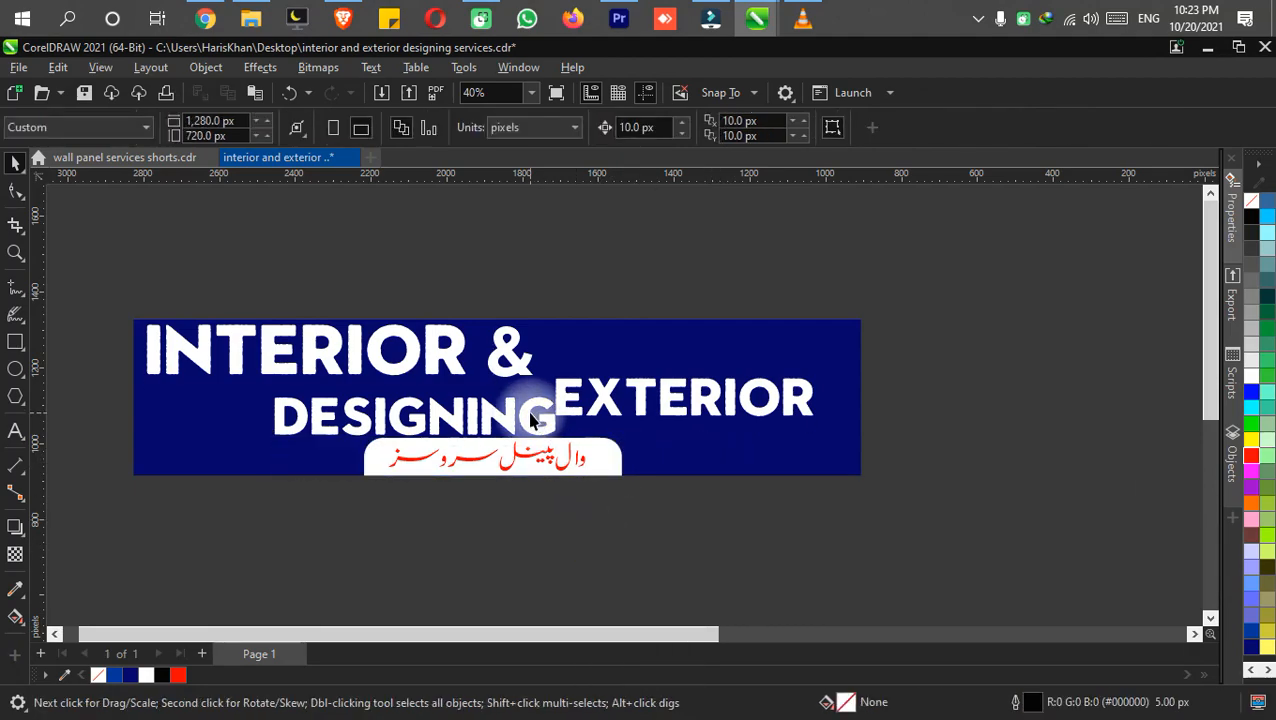
Shrink "DESIGNING" to about 574 px wide and place it in the banner's lower-right corner below "EXTERIOR".
{"action": "left_click_drag", "start_coordinate": [532, 420], "coordinate": [834, 468]}
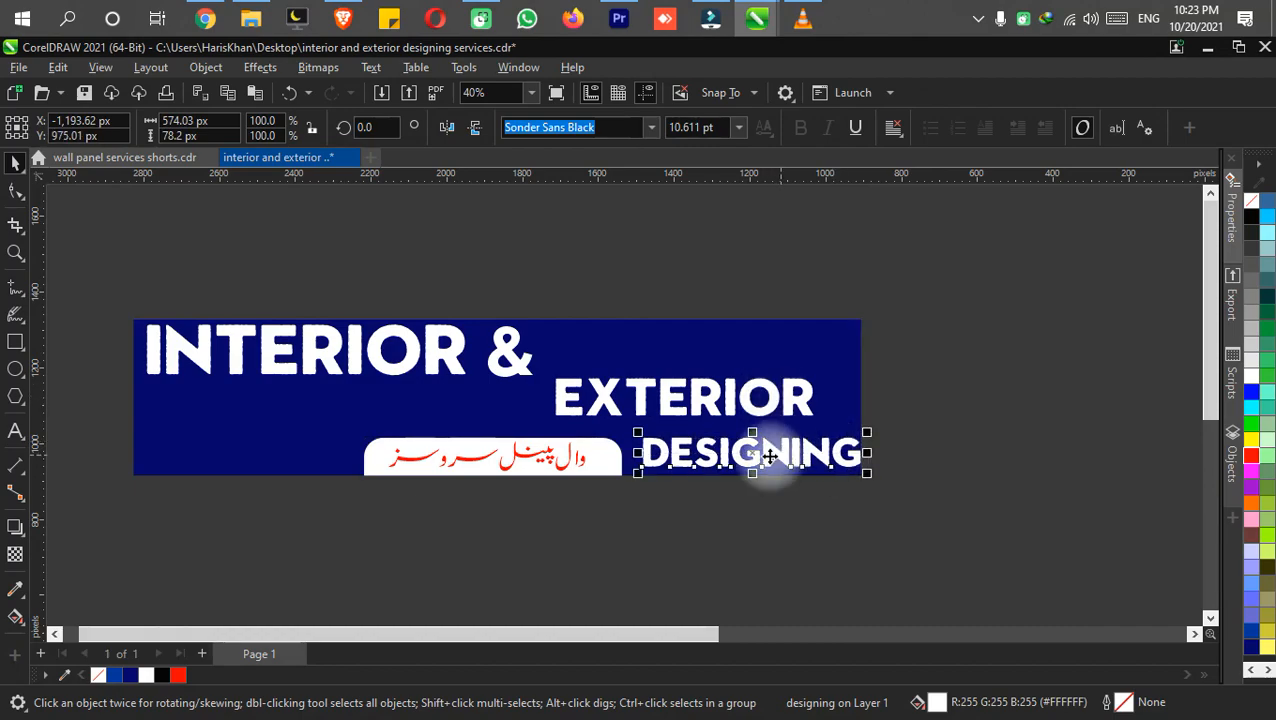
{"action": "scroll", "coordinate": [763, 455], "scroll_direction": "up", "scroll_amount": 2}
{"action": "left_click_drag", "start_coordinate": [691, 484], "coordinate": [728, 484]}
{"action": "scroll", "coordinate": [681, 484], "scroll_direction": "down", "scroll_amount": 1}
Shift the white rounded box together with its Urdu subtitle left, under "INTERIOR &".
{"action": "left_click", "coordinate": [752, 569]}
{"action": "left_click_drag", "start_coordinate": [752, 568], "coordinate": [410, 463]}
{"action": "key", "text": "Left"}
{"action": "key", "text": "Left"}
{"action": "key", "text": "Left"}
{"action": "key", "text": "Left"}
{"action": "key", "text": "Left"}
{"action": "key", "text": "Left"}
{"action": "key", "text": "Left"}
{"action": "key", "text": "Left"}
{"action": "key", "text": "Left"}
{"action": "key", "text": "Left"}
{"action": "key", "text": "Left"}
{"action": "key", "text": "Left"}
{"action": "key", "text": "Left"}
{"action": "key", "text": "Left"}
{"action": "key", "text": "Left"}
{"action": "key", "text": "Left"}
{"action": "key", "text": "Left"}
{"action": "key", "text": "Left"}
{"action": "key", "text": "Left"}
{"action": "key", "text": "Left"}
{"action": "key", "text": "Left"}
{"action": "key", "text": "Left"}
{"action": "key", "text": "Left"}
{"action": "key", "text": "Left"}
{"action": "key", "text": "Escape"}
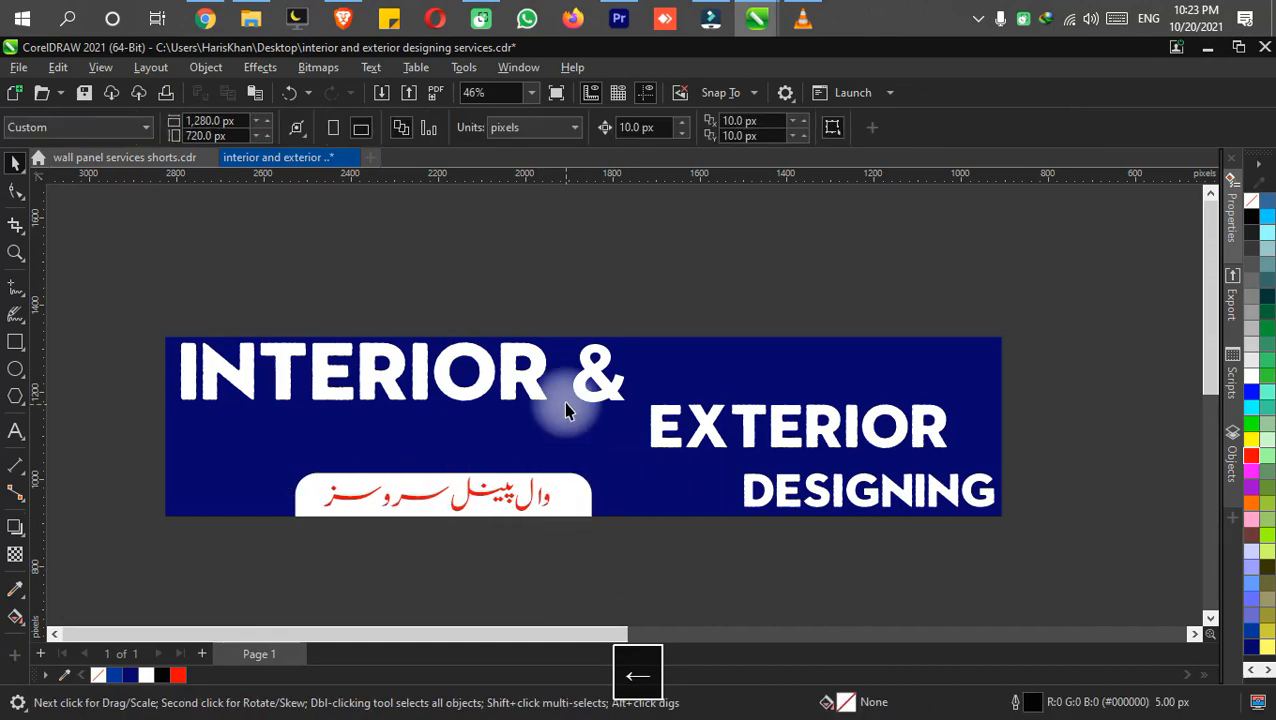
Nudge "INTERIOR &" down for more space above it and nudge "EXTERIOR" slightly up.
{"action": "left_click", "coordinate": [585, 400]}
{"action": "key", "text": "Down"}
{"action": "key", "text": "Down"}
{"action": "key", "text": "Down"}
{"action": "key", "text": "Down"}
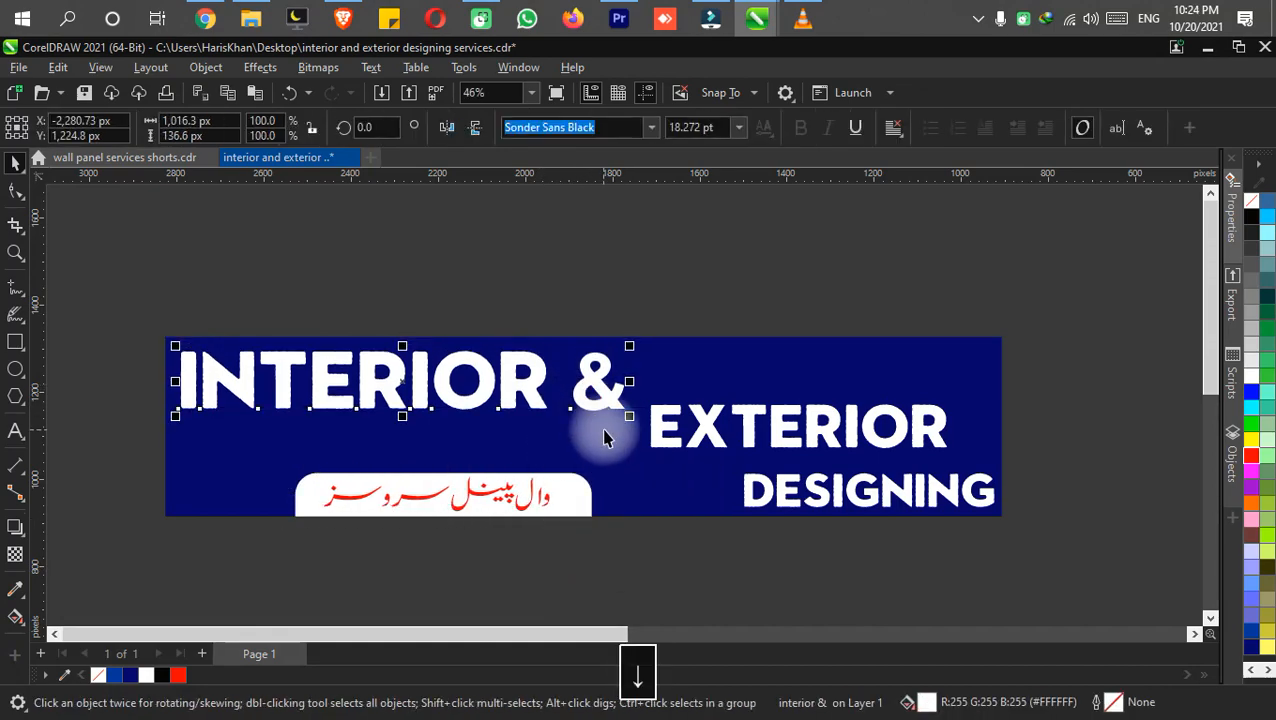
{"action": "key", "text": "Down"}
{"action": "left_click", "coordinate": [650, 425]}
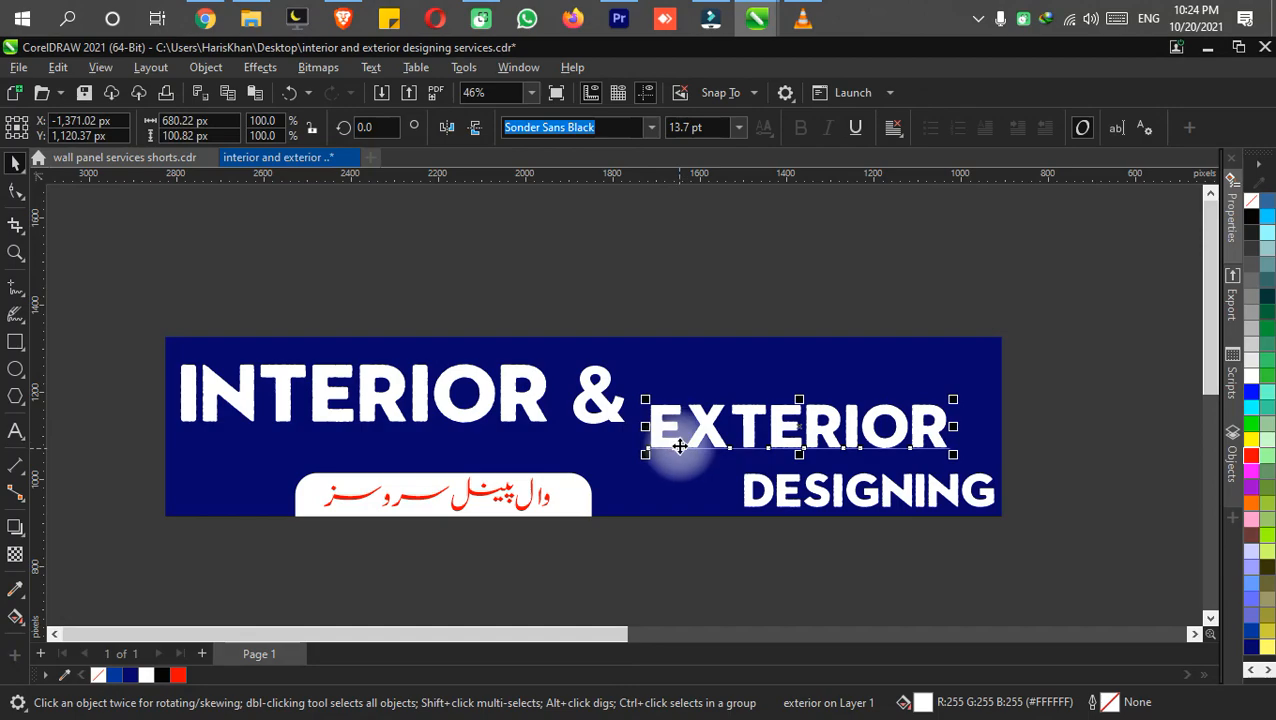
{"action": "key", "text": "Up"}
Align "DESIGNING" with the right edge of "EXTERIOR", enlarge it to about 686 px wide to match, and save.
{"action": "left_click_drag", "start_coordinate": [770, 492], "coordinate": [752, 500]}
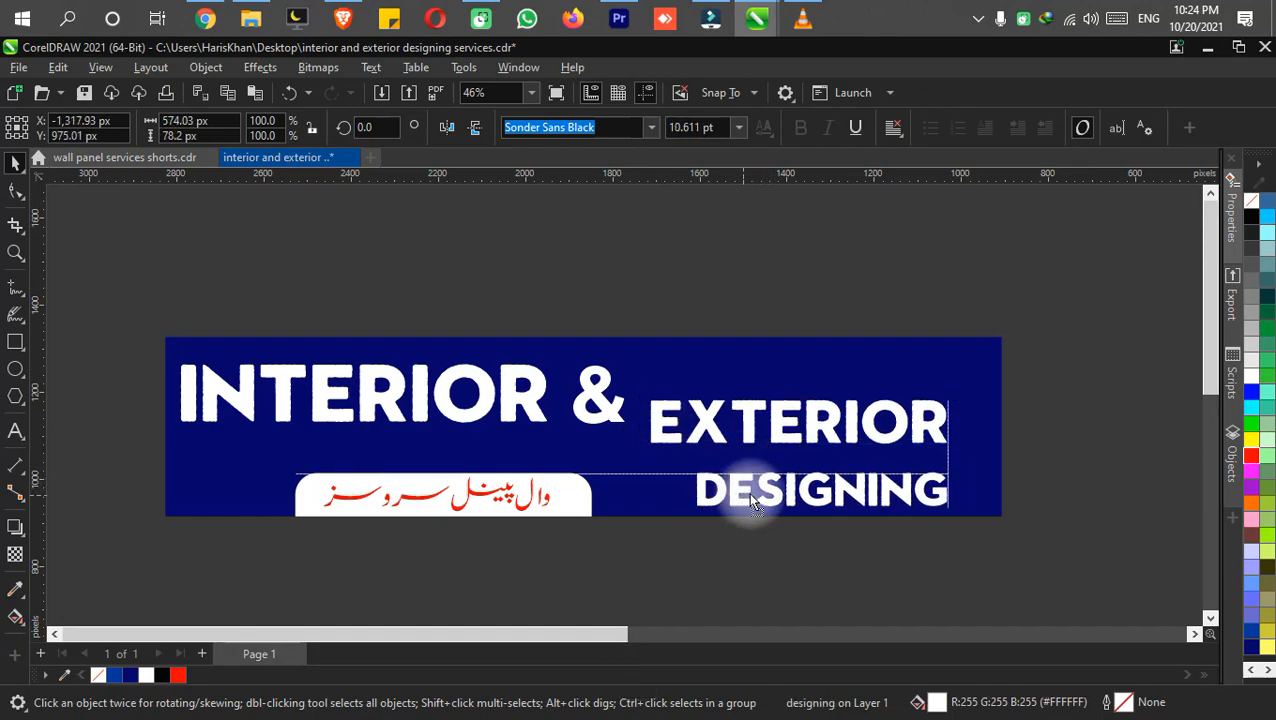
{"action": "left_click_drag", "start_coordinate": [688, 471], "coordinate": [642, 460]}
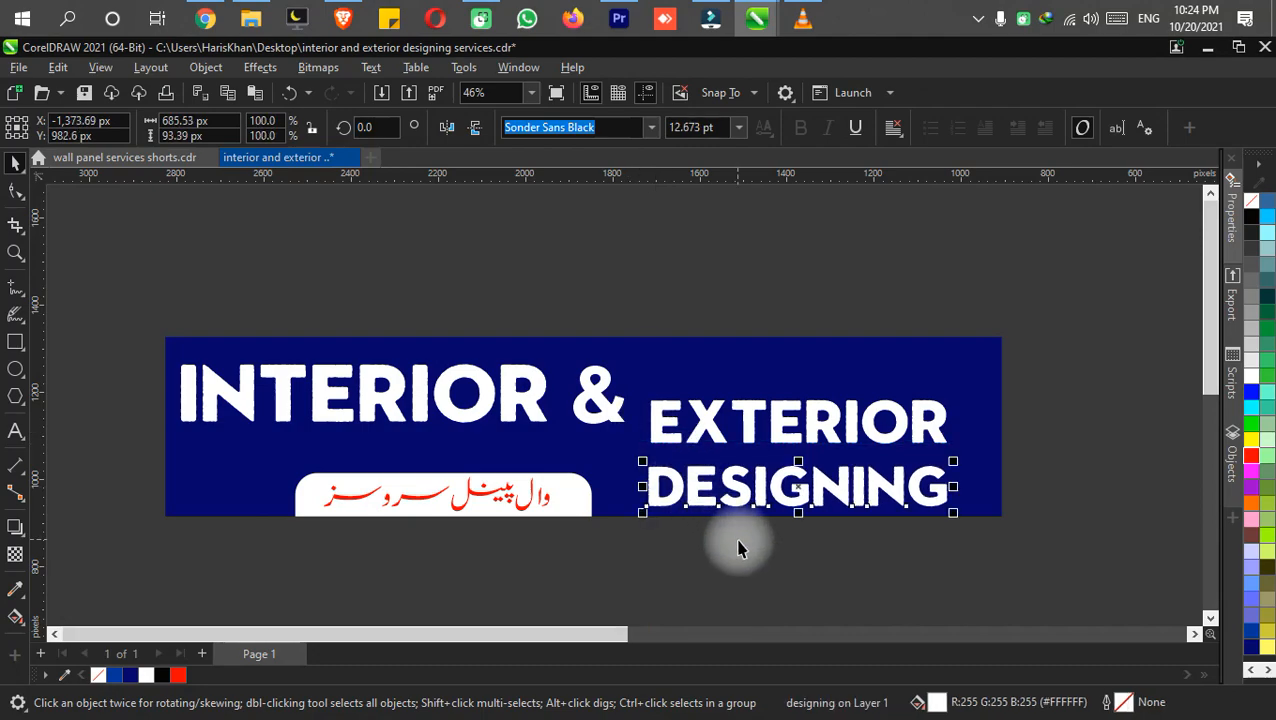
{"action": "left_click", "coordinate": [724, 568]}
{"action": "key", "text": "F4"}
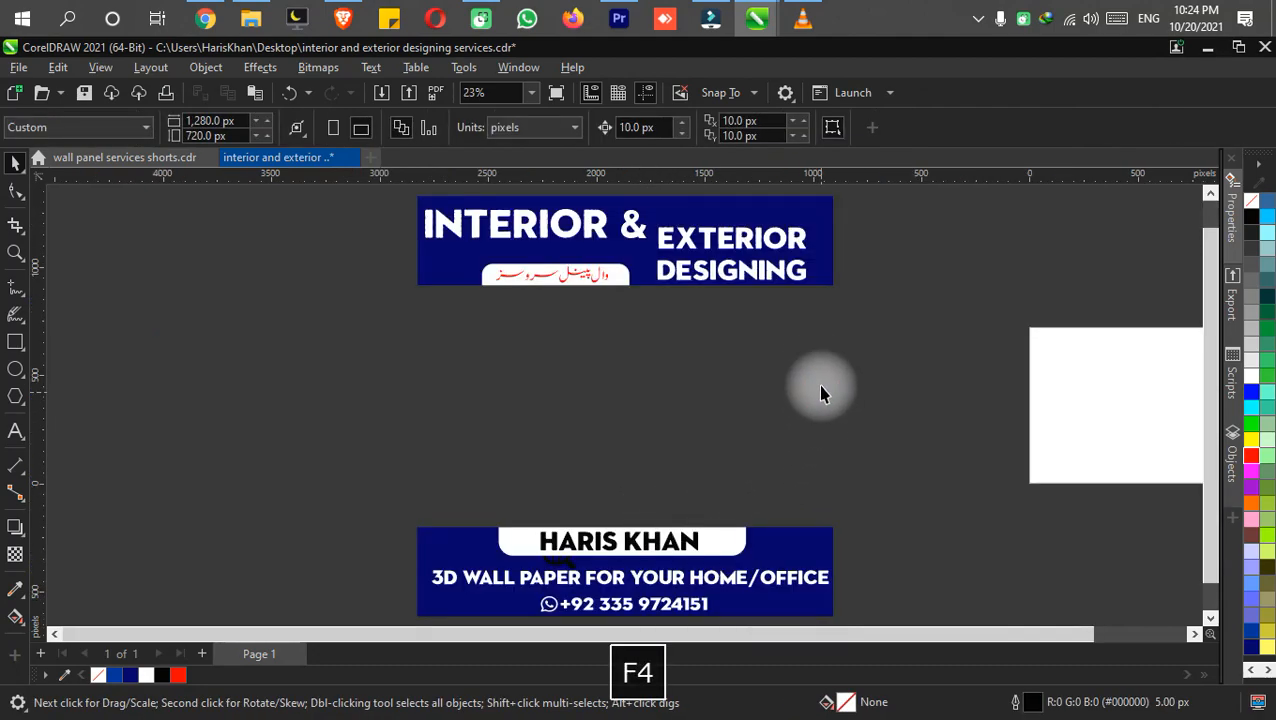
{"action": "key", "text": "ctrl+s"}
{"action": "left_click_drag", "start_coordinate": [709, 390], "coordinate": [692, 336]}
{"action": "mouse_move", "coordinate": [709, 401]}
{"action": "left_mouse_down"}
{"action": "mouse_move", "coordinate": [738, 469]}
{"action": "mouse_move", "coordinate": [719, 379]}
{"action": "left_mouse_up"}
{"action": "key", "text": "ctrl+s"}
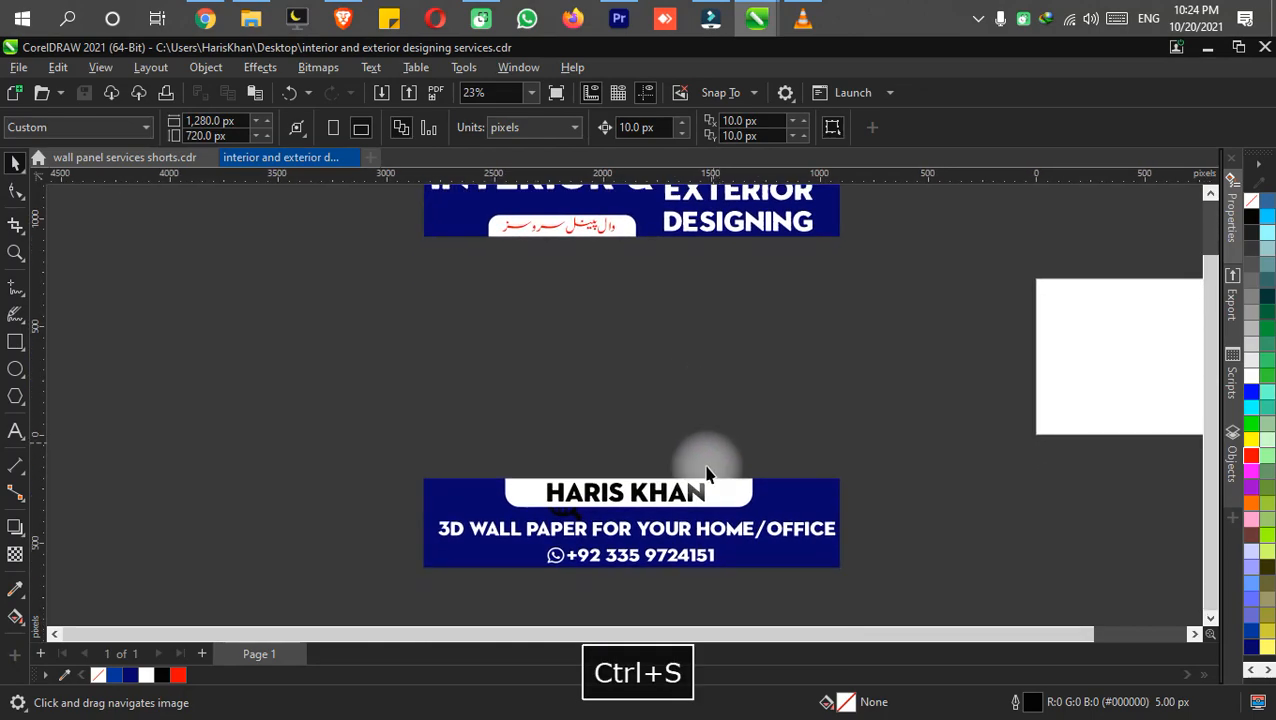
Replace the wallpaper tagline on the lower banner with "BUILDING MAP & ANIMATION SERVICES" and save the document.
{"action": "double_click", "coordinate": [672, 542]}
{"action": "key", "text": "ctrl+a"}
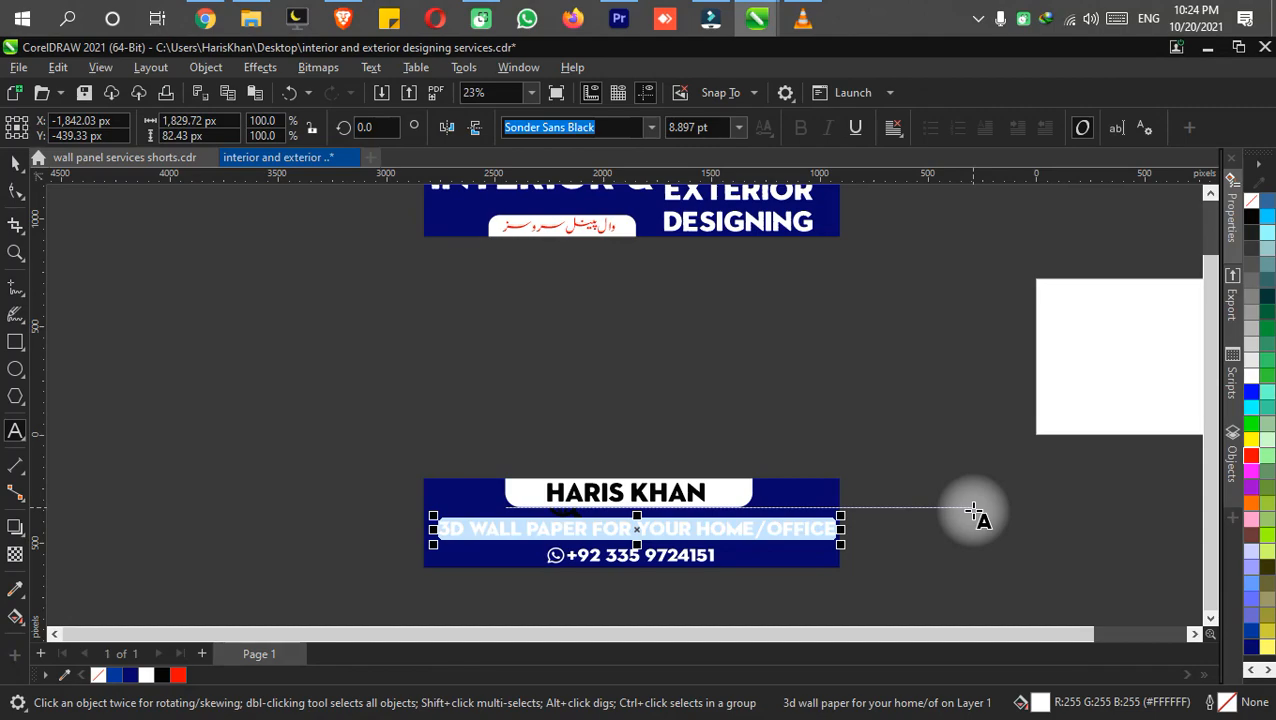
{"action": "type", "text": "b"}
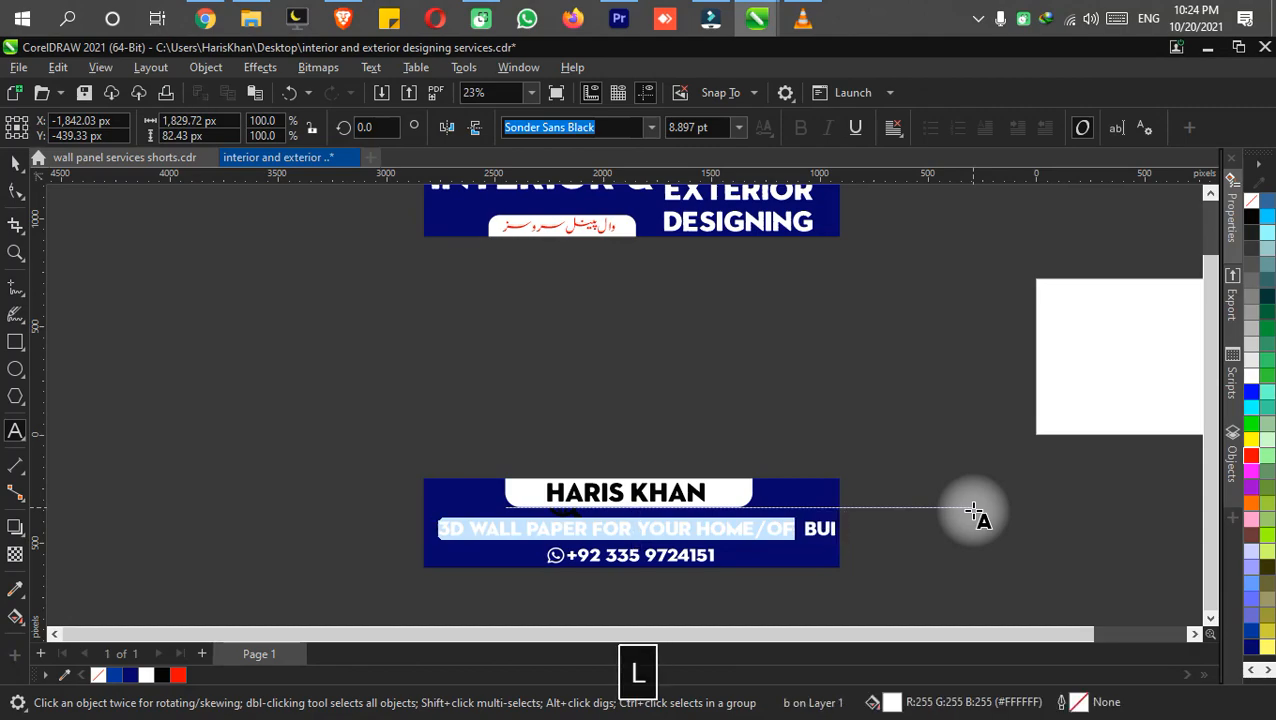
{"action": "type", "text": "uilding ma"}
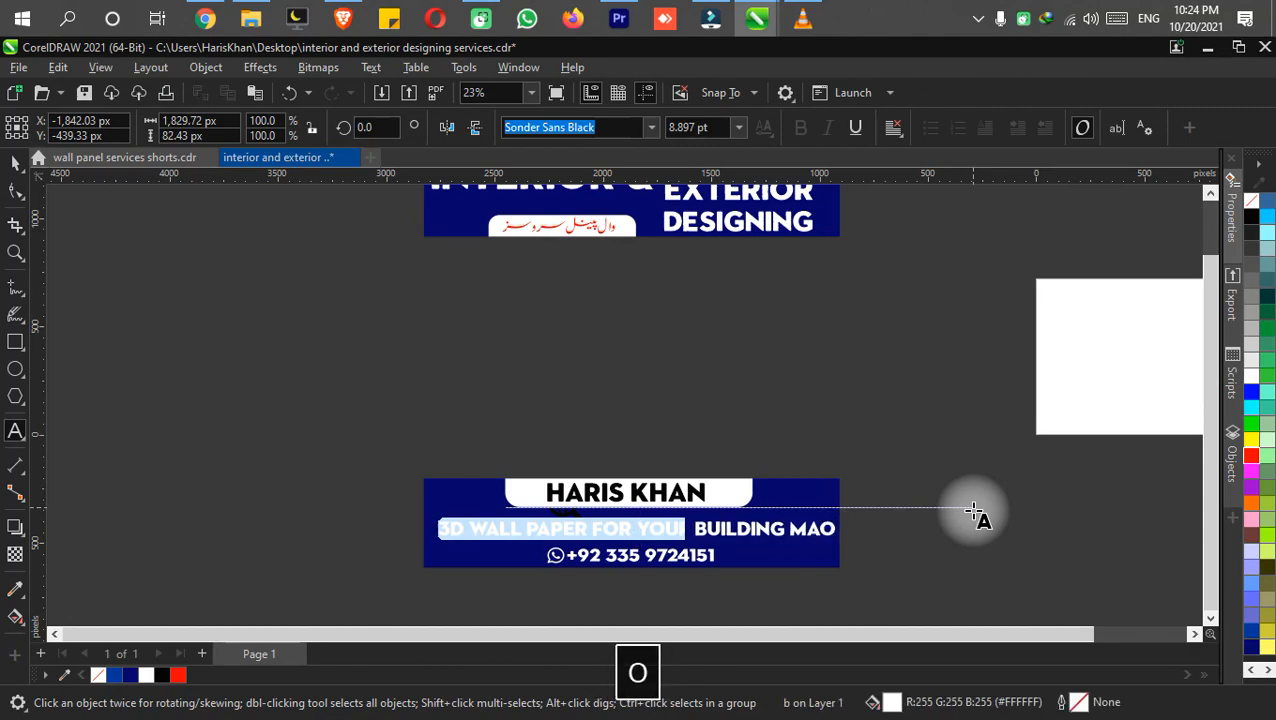
{"action": "key", "text": "BackSpace"}
{"action": "type", "text": "p"}
{"action": "key", "text": "BackSpace"}
{"action": "type", "text": "p "}
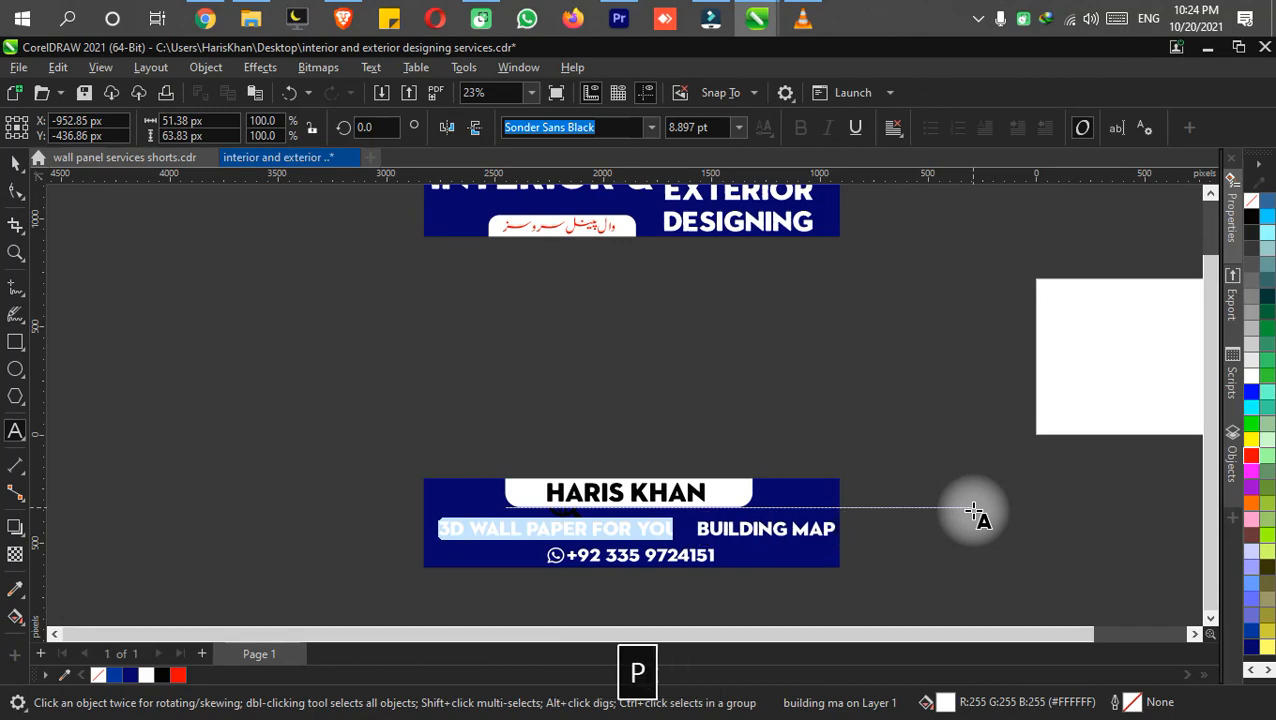
{"action": "type", "text": "s"}
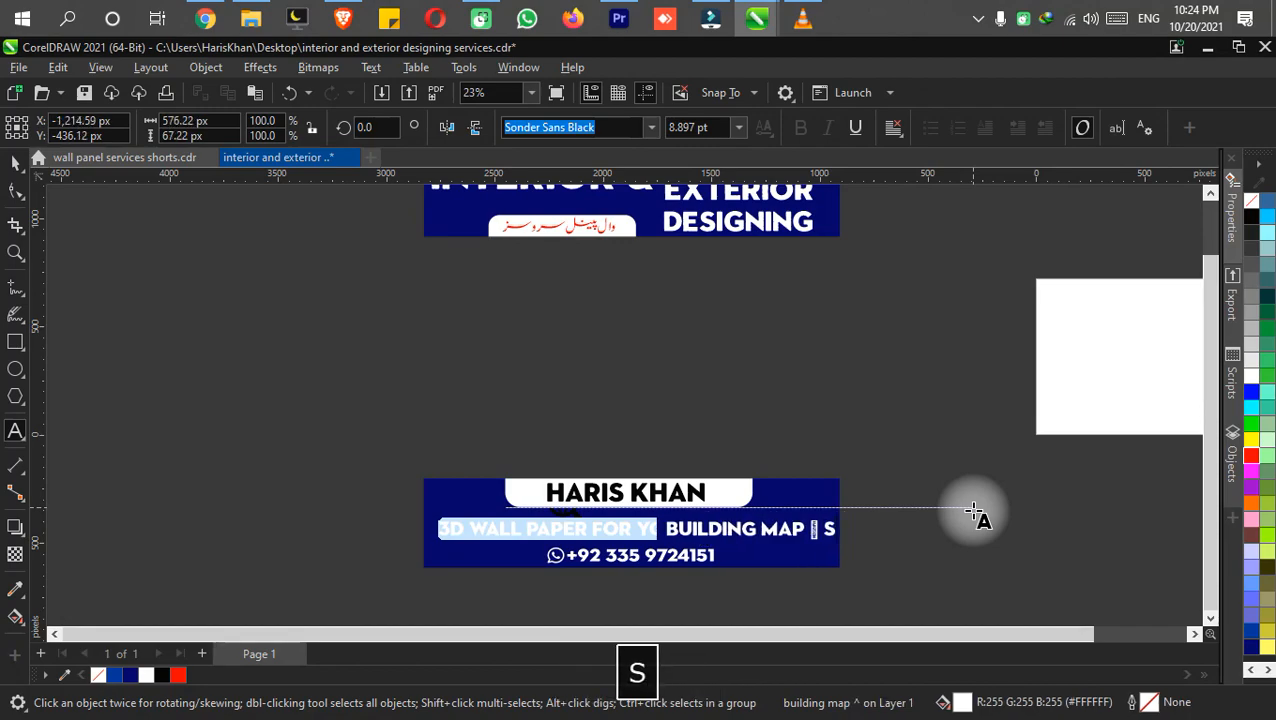
{"action": "key", "text": "BackSpace"}
{"action": "type", "text": "^"}
{"action": "key", "text": "shift+BackSpace"}
{"action": "type", "text": "& animation services"}
{"action": "key", "text": "ctrl+s"}
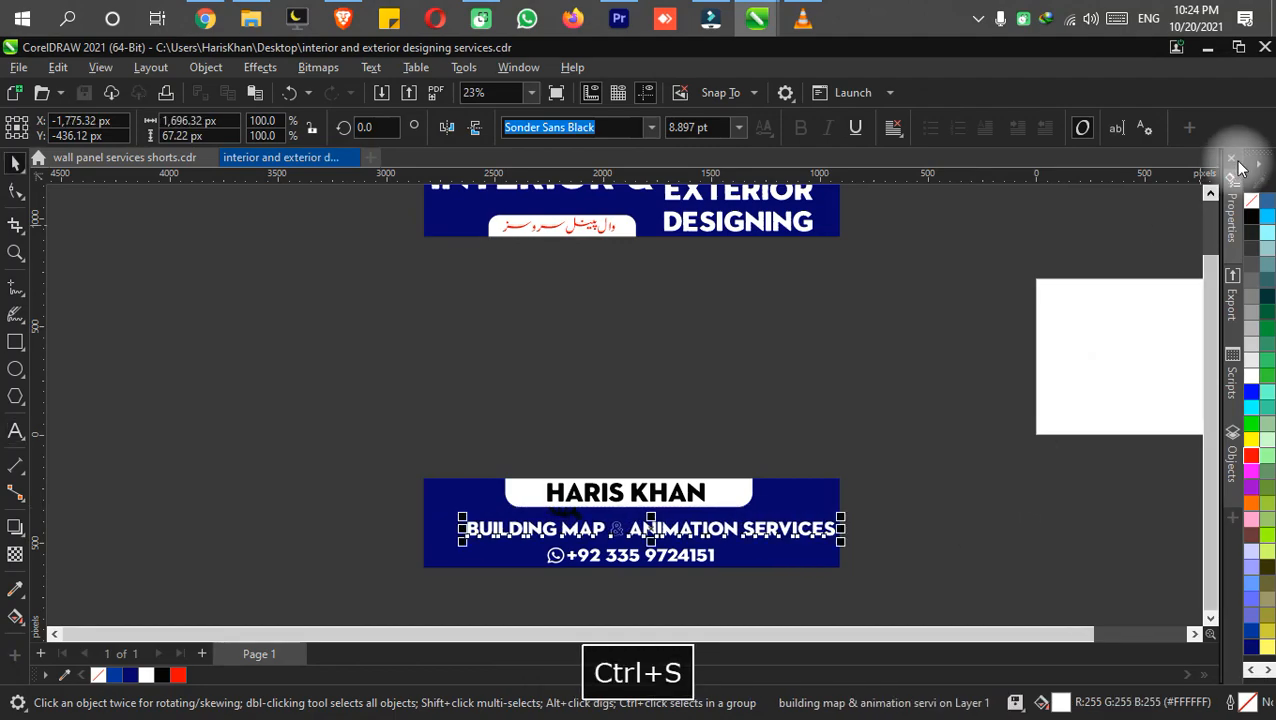
Change the font of only the "&" in the services line to Geometr415 Blk BT and save.
{"action": "scroll", "coordinate": [409, 448], "scroll_direction": "up", "scroll_amount": 4}
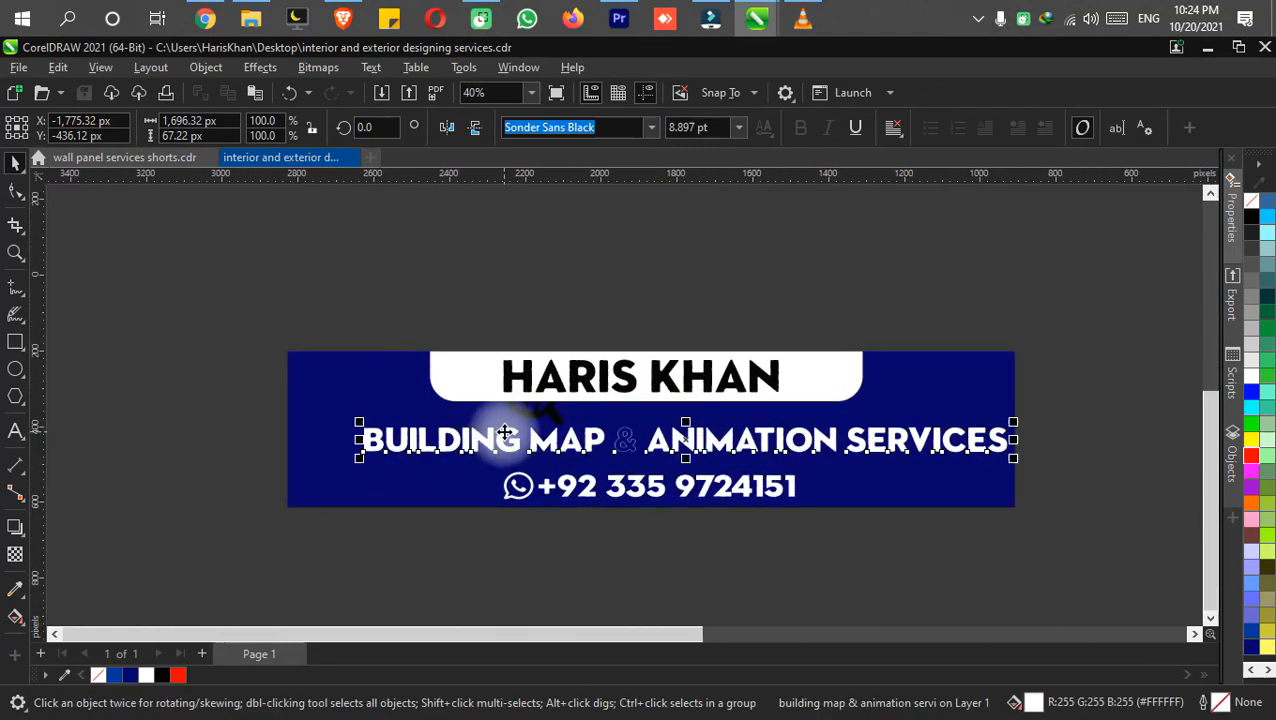
{"action": "left_click_drag", "start_coordinate": [508, 450], "coordinate": [336, 447]}
{"action": "left_click", "coordinate": [508, 451]}
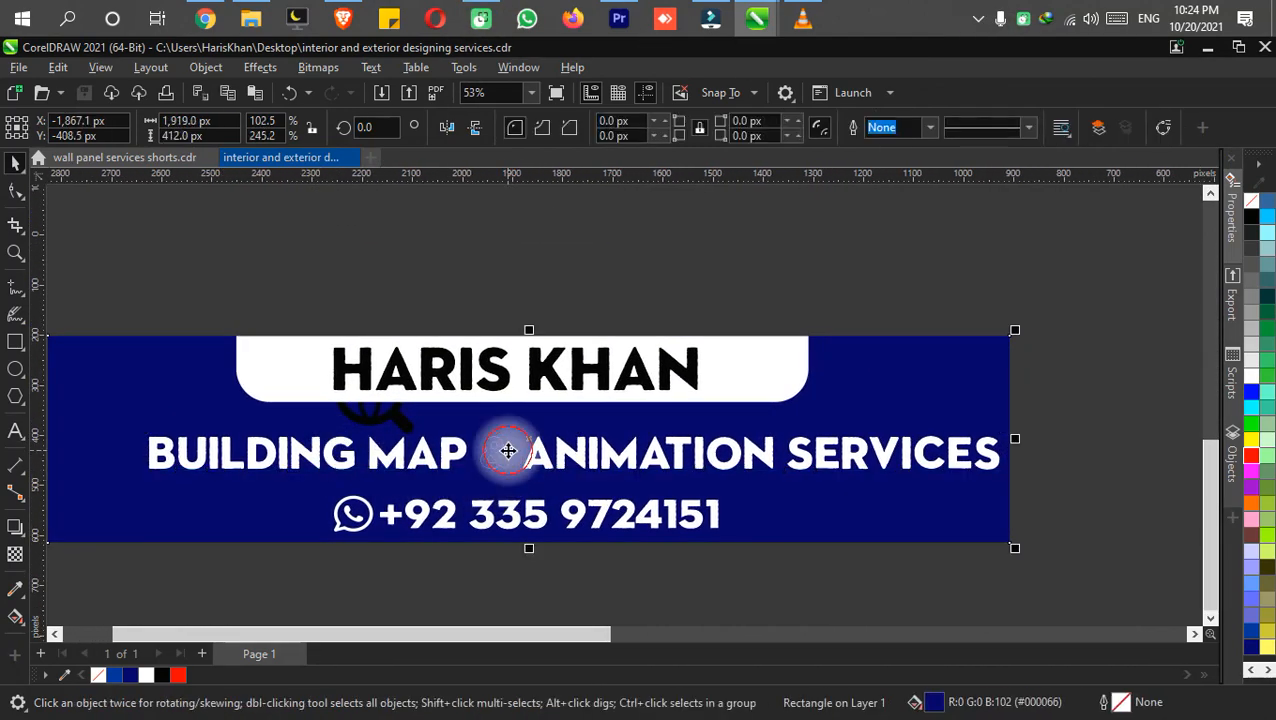
{"action": "double_click", "coordinate": [504, 465]}
{"action": "left_click_drag", "start_coordinate": [511, 462], "coordinate": [480, 451]}
{"action": "left_click", "coordinate": [651, 130]}
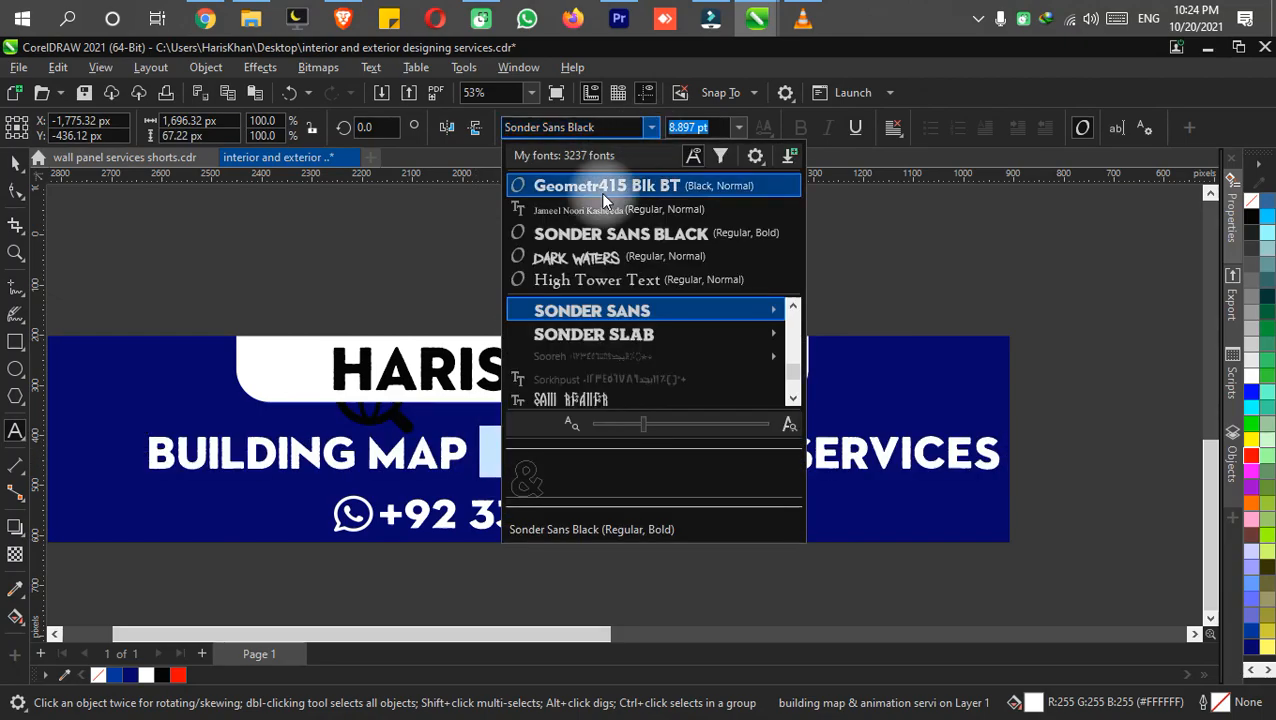
{"action": "left_click", "coordinate": [601, 192]}
{"action": "key", "text": "ctrl+s"}
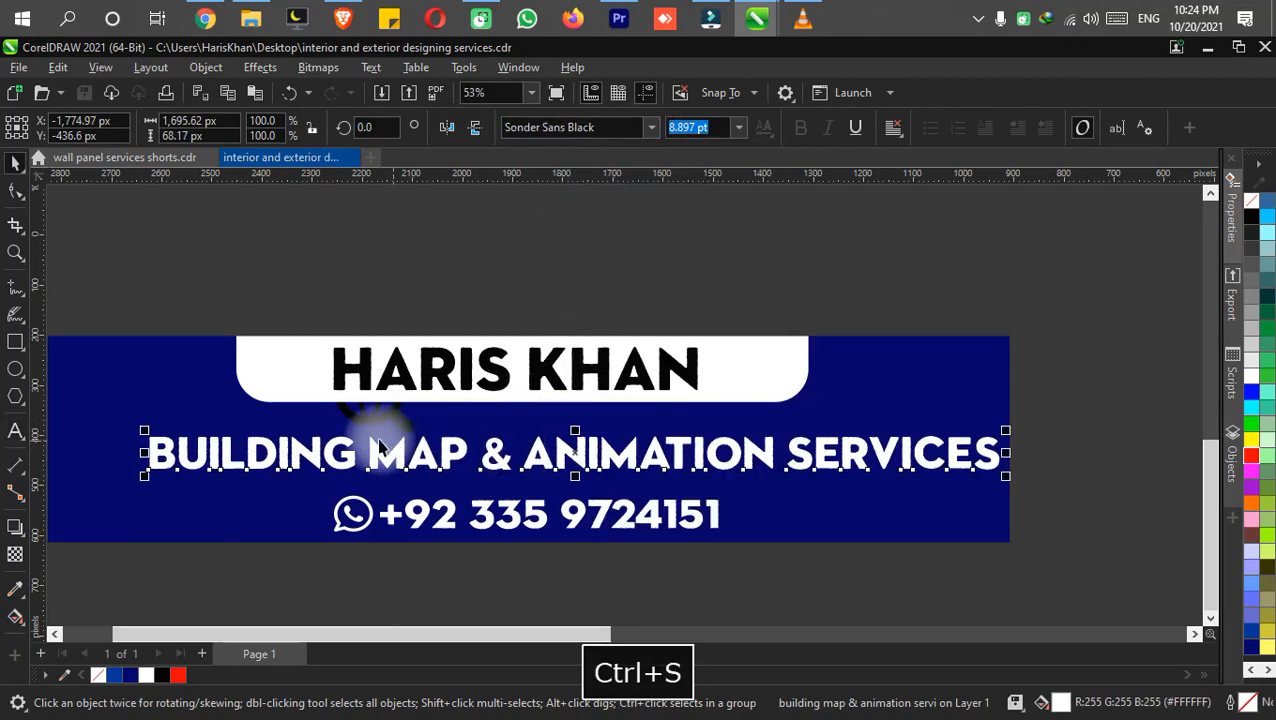
Center the services line horizontally just above the phone number, delete the black globe icon from the lower banner and save.
{"action": "left_click_drag", "start_coordinate": [379, 441], "coordinate": [490, 450]}
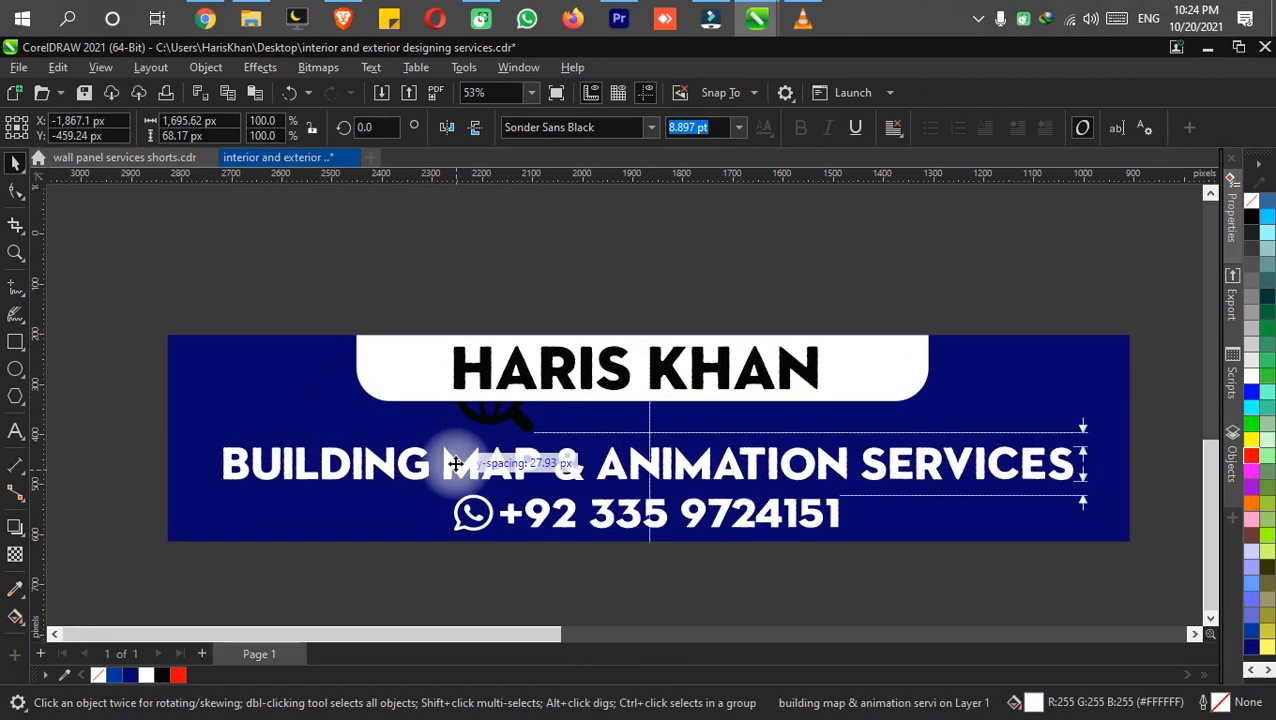
{"action": "scroll", "coordinate": [490, 445], "scroll_direction": "up", "scroll_amount": 2}
{"action": "left_click", "coordinate": [500, 419]}
{"action": "left_click_drag", "start_coordinate": [506, 416], "coordinate": [380, 289]}
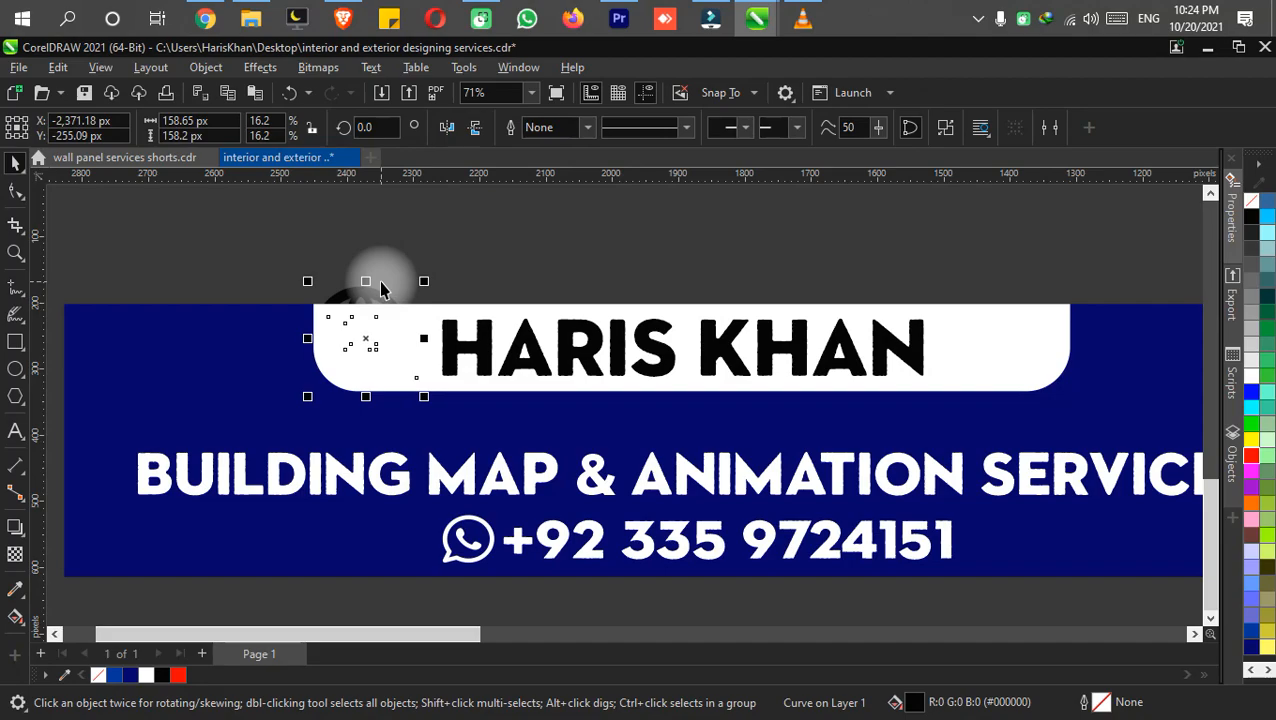
{"action": "key", "text": "Delete"}
{"action": "key", "text": "F4"}
{"action": "key", "text": "h"}
{"action": "left_click_drag", "start_coordinate": [424, 364], "coordinate": [410, 318]}
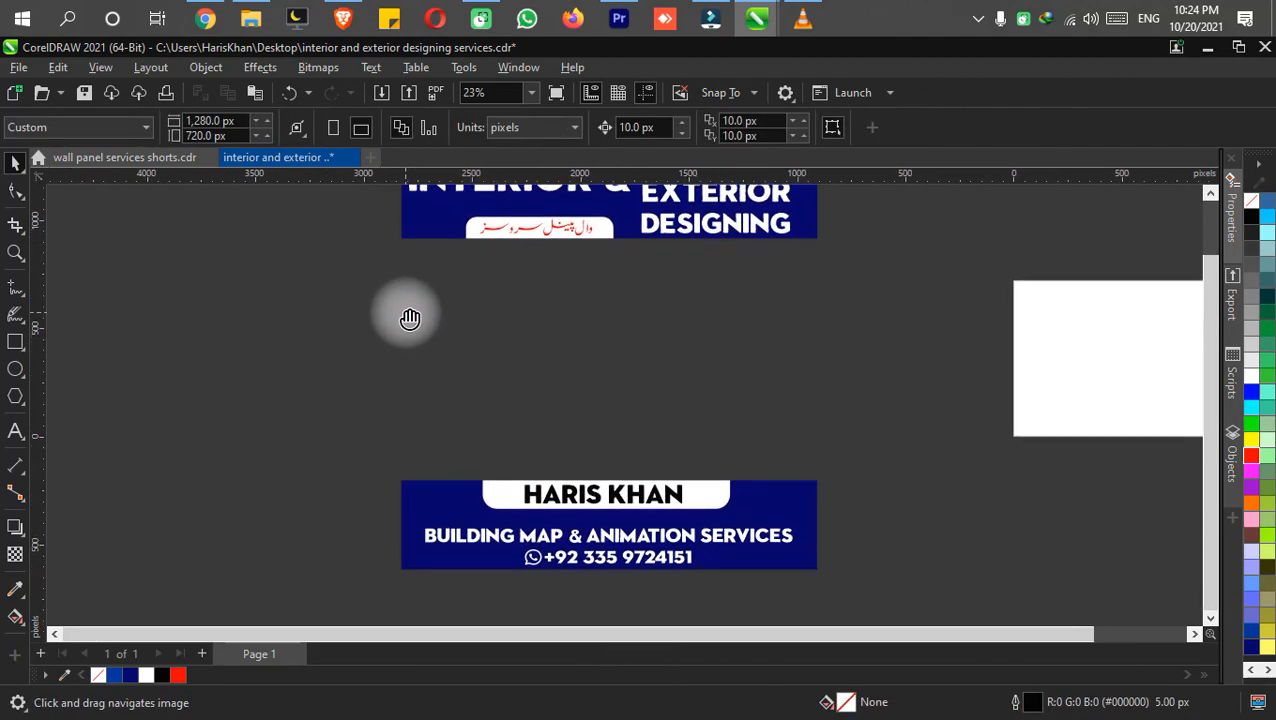
{"action": "key", "text": "ctrl+s"}
Delete the person's name from the white rounded box on the lower banner.
{"action": "key", "text": "space"}
{"action": "scroll", "coordinate": [577, 503], "scroll_direction": "up", "scroll_amount": 2}
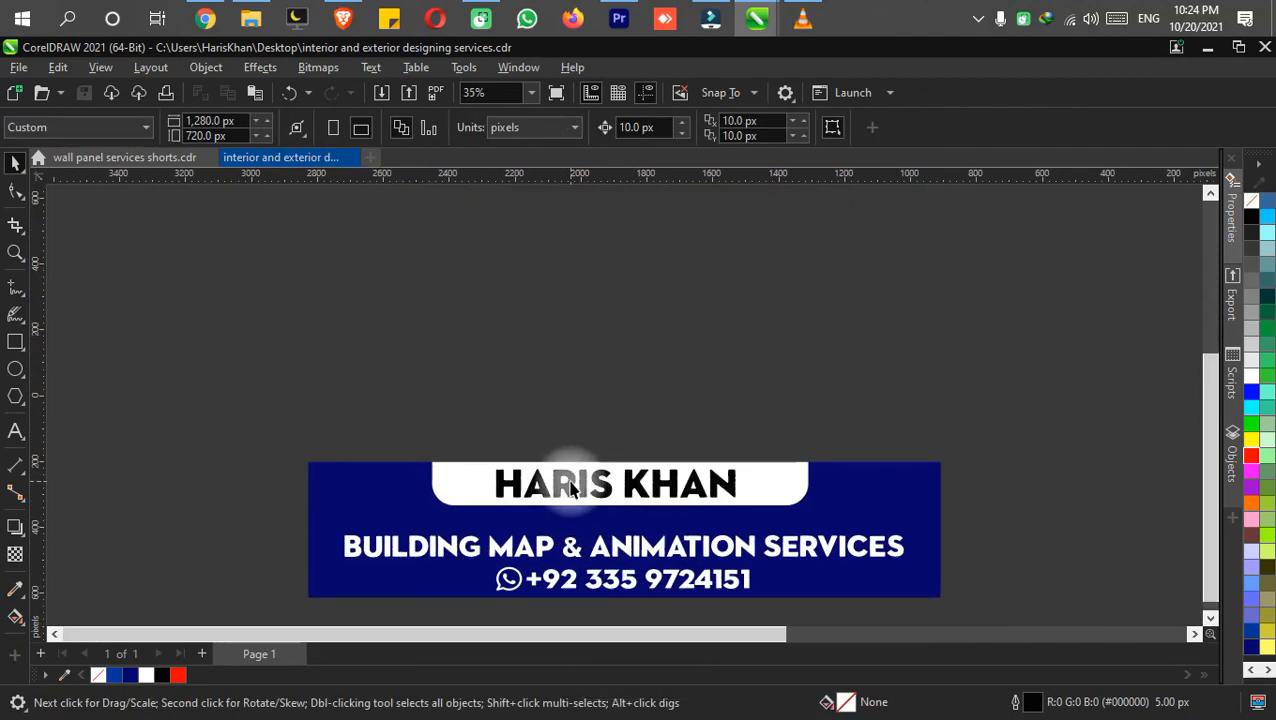
{"action": "left_click", "coordinate": [572, 482]}
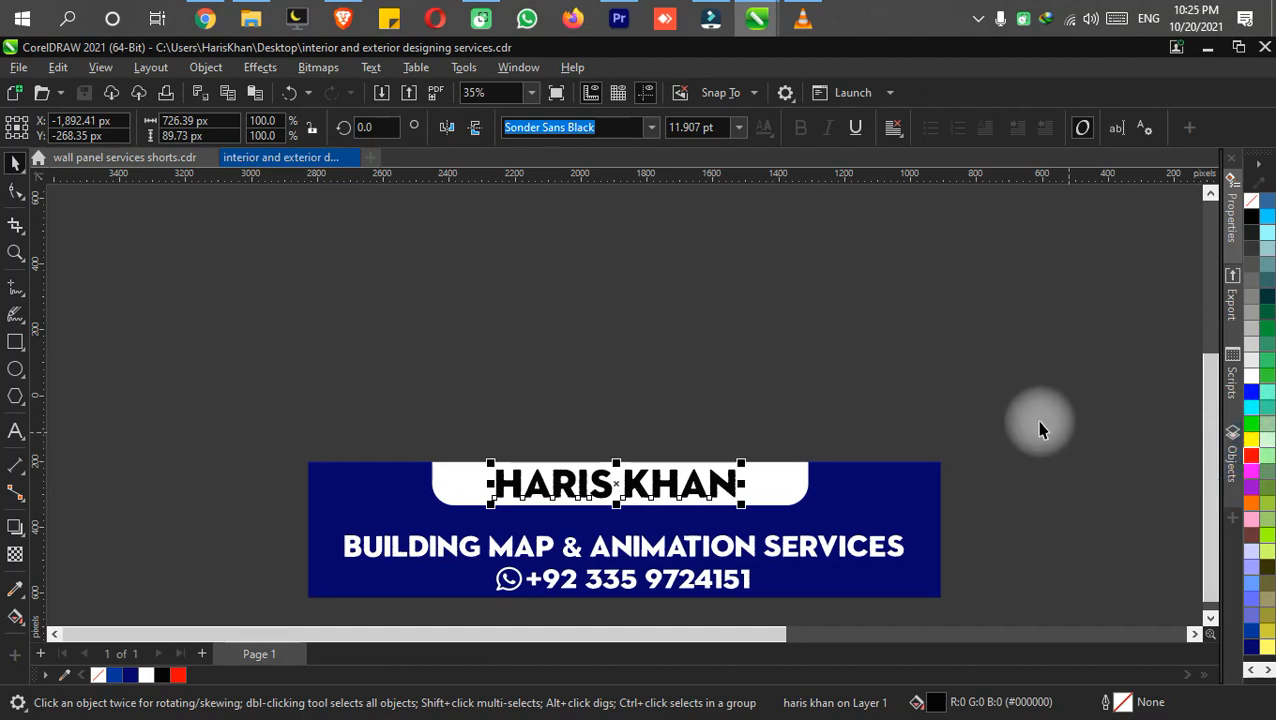
{"action": "key", "text": "Delete"}
{"action": "left_click_drag", "start_coordinate": [764, 593], "coordinate": [786, 536]}
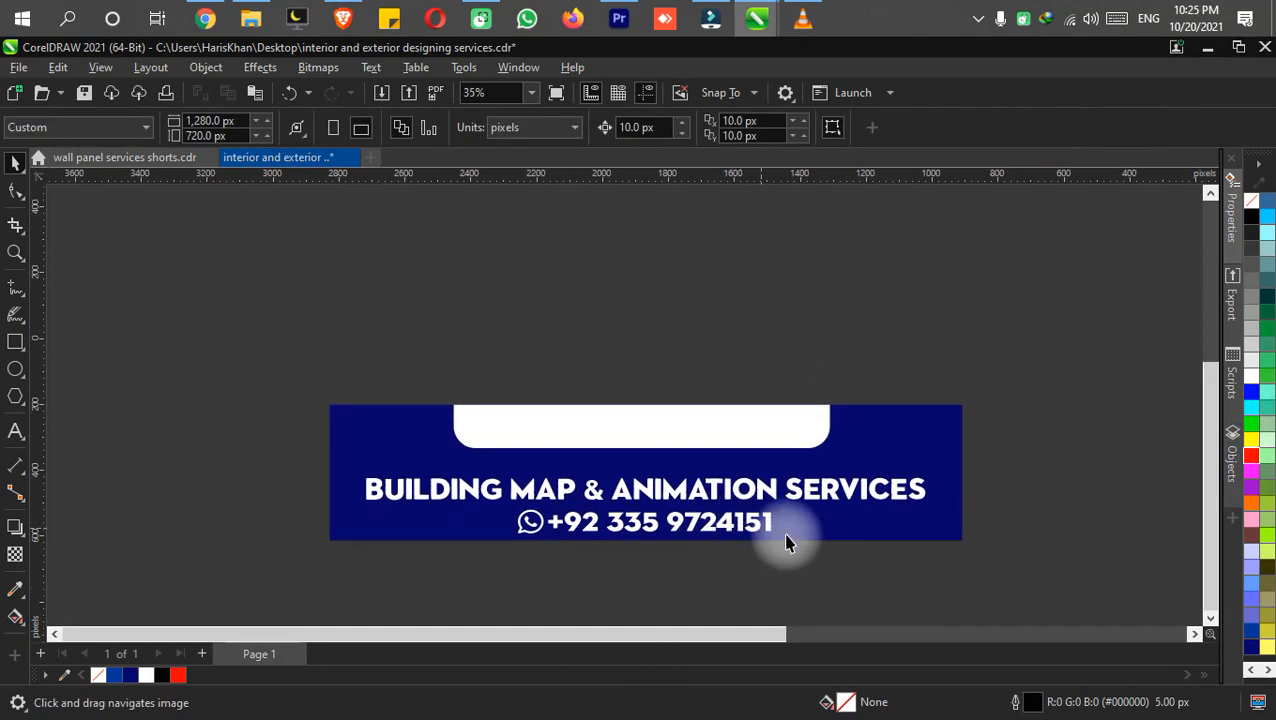
Duplicate the WhatsApp icon and phone number into the white box and color the copy navy #000066.
{"action": "left_click", "coordinate": [600, 510]}
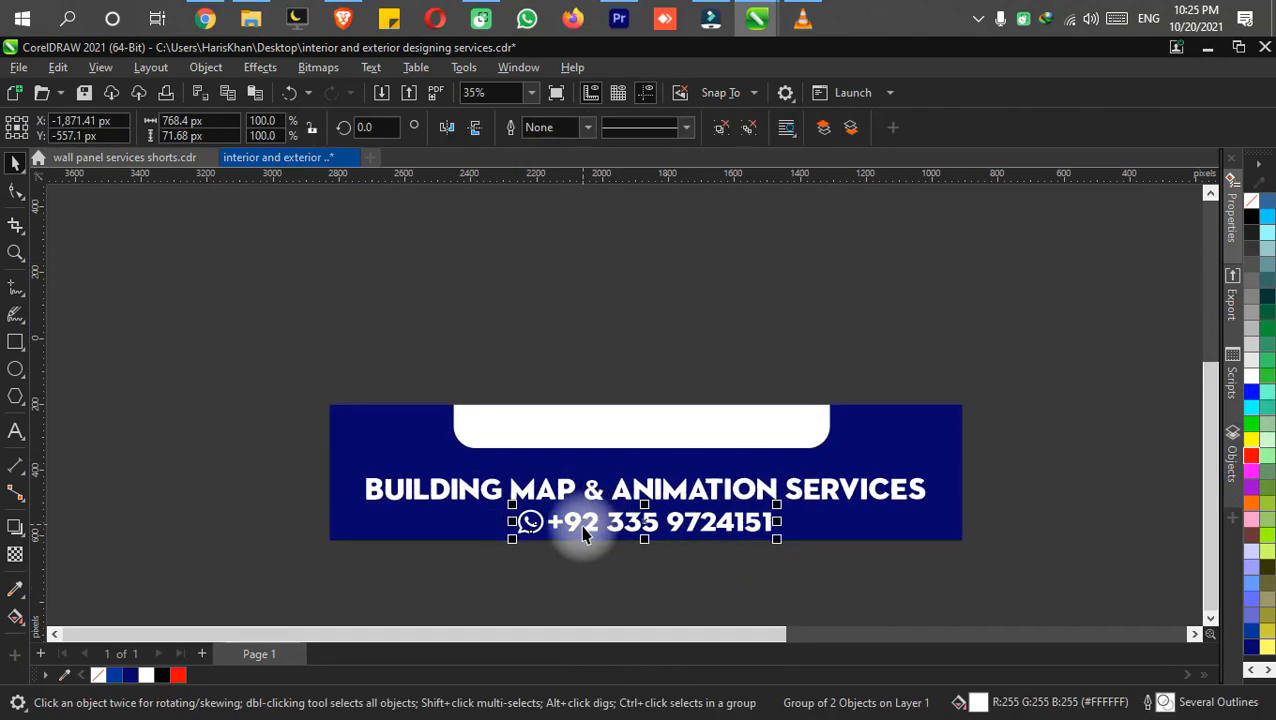
{"action": "left_click_drag", "start_coordinate": [591, 517], "coordinate": [573, 436]}
{"action": "left_click", "coordinate": [1251, 392]}
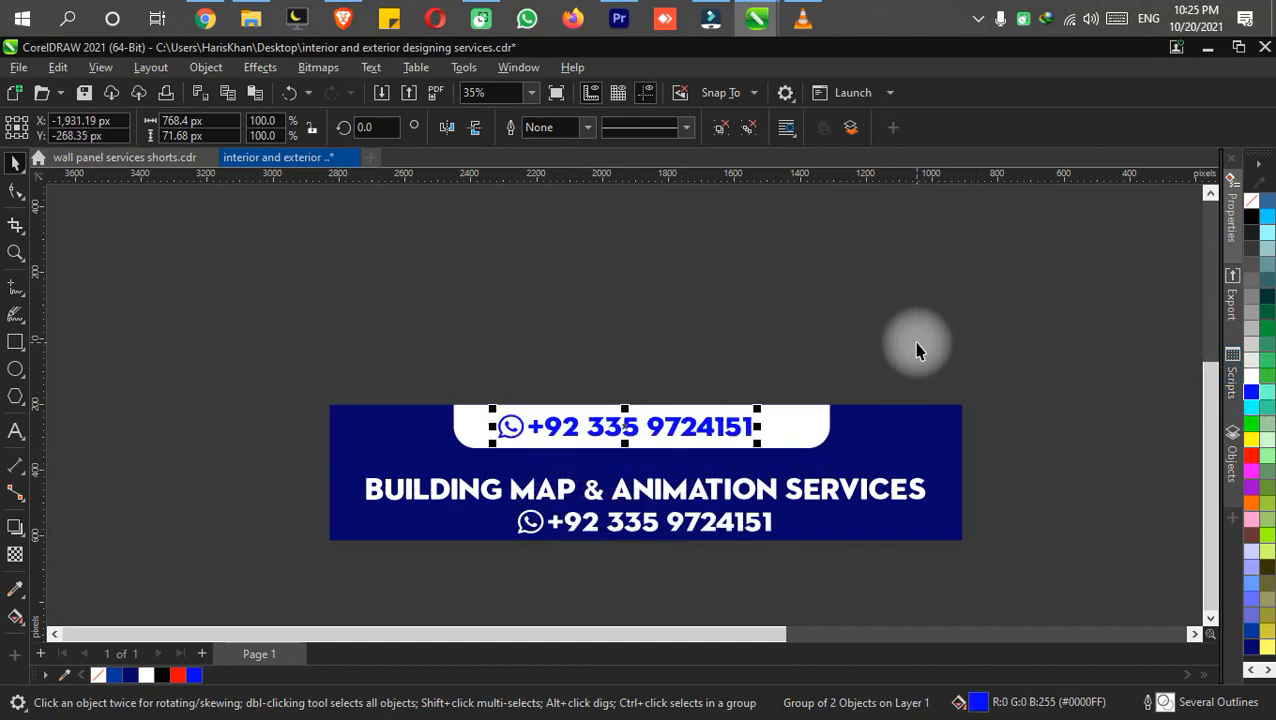
{"action": "key", "text": "Right"}
{"action": "key", "text": "Right"}
{"action": "key", "text": "Right"}
{"action": "left_click", "coordinate": [1236, 640]}
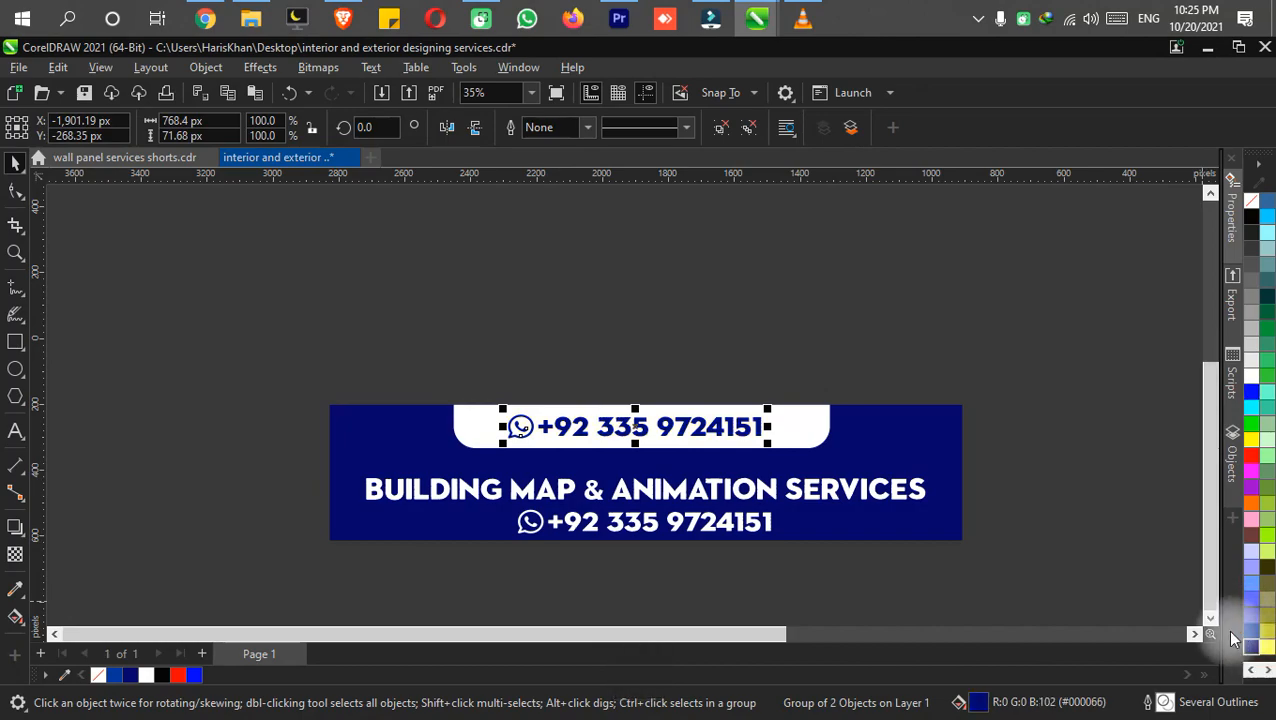
Delete the original white WhatsApp icon and phone number below the services line.
{"action": "left_click", "coordinate": [1046, 413]}
{"action": "left_click_drag", "start_coordinate": [803, 578], "coordinate": [507, 511]}
{"action": "key", "text": "Delete"}
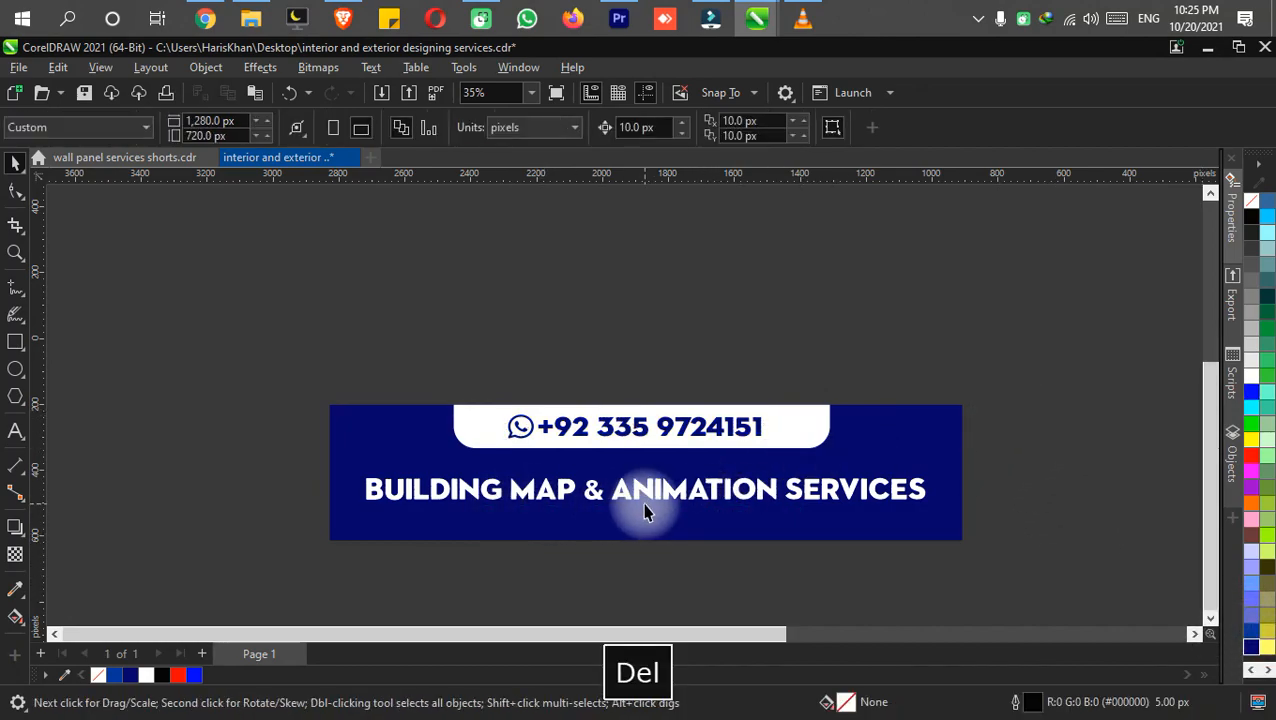
Move the services line up closer to the white number box, place a copy of it directly below and save.
{"action": "left_click", "coordinate": [648, 500]}
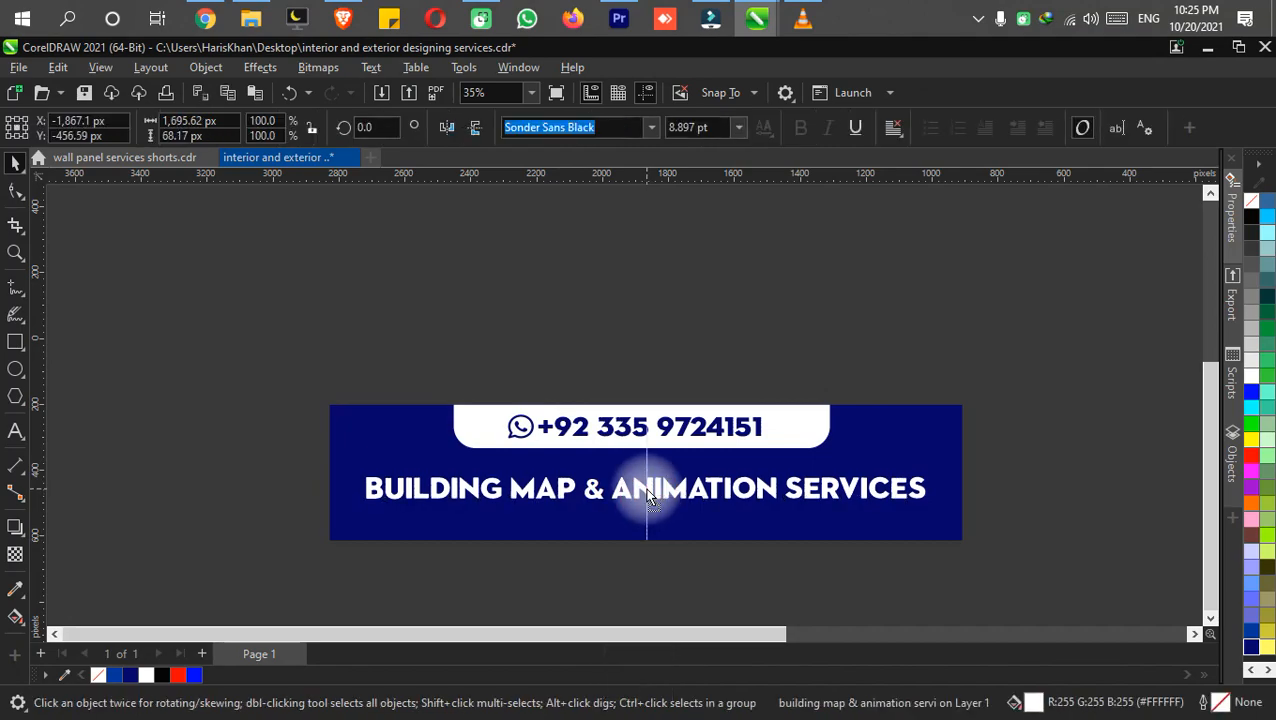
{"action": "scroll", "coordinate": [647, 489], "scroll_direction": "up", "scroll_amount": 1}
{"action": "mouse_move", "coordinate": [647, 489]}
{"action": "left_mouse_down"}
{"action": "mouse_move", "coordinate": [657, 398]}
{"action": "mouse_move", "coordinate": [646, 430]}
{"action": "mouse_move", "coordinate": [658, 472]}
{"action": "left_mouse_up"}
{"action": "left_click", "coordinate": [675, 525]}
{"action": "key", "text": "ctrl+s"}
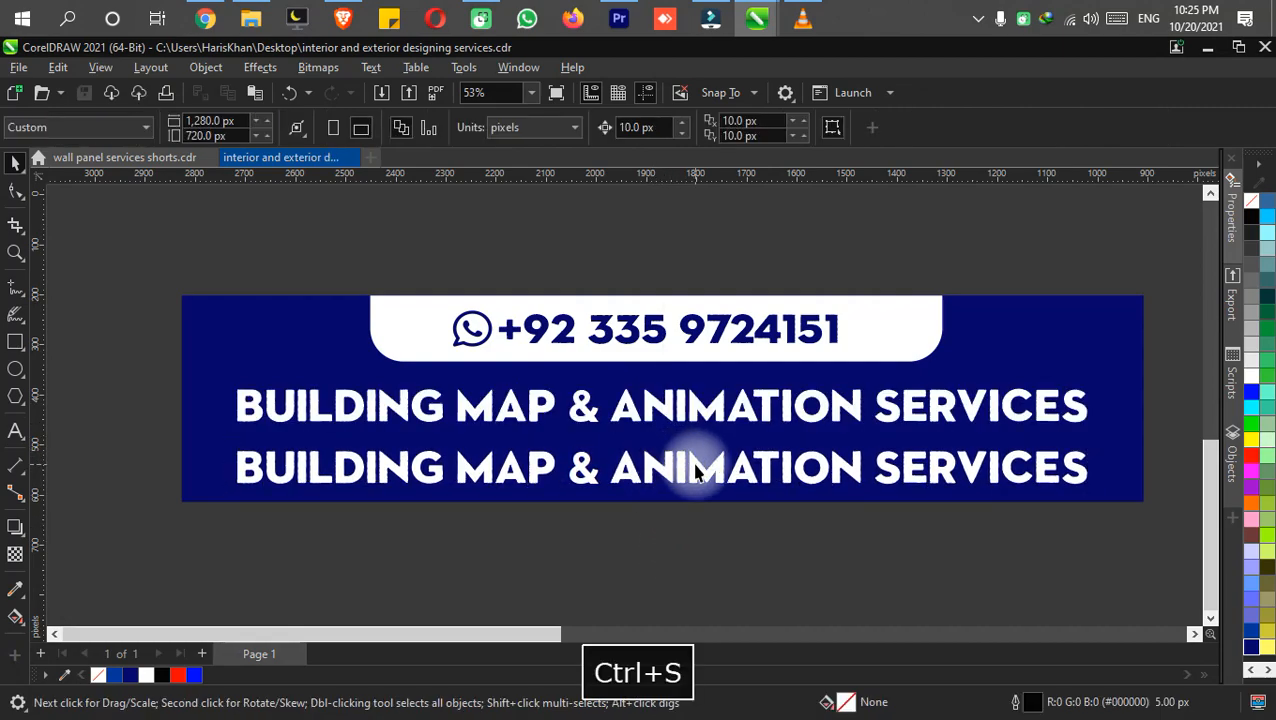
Delete the duplicate services line from the lower banner and save.
{"action": "double_click", "coordinate": [697, 472]}
{"action": "key", "text": "ctrl+a"}
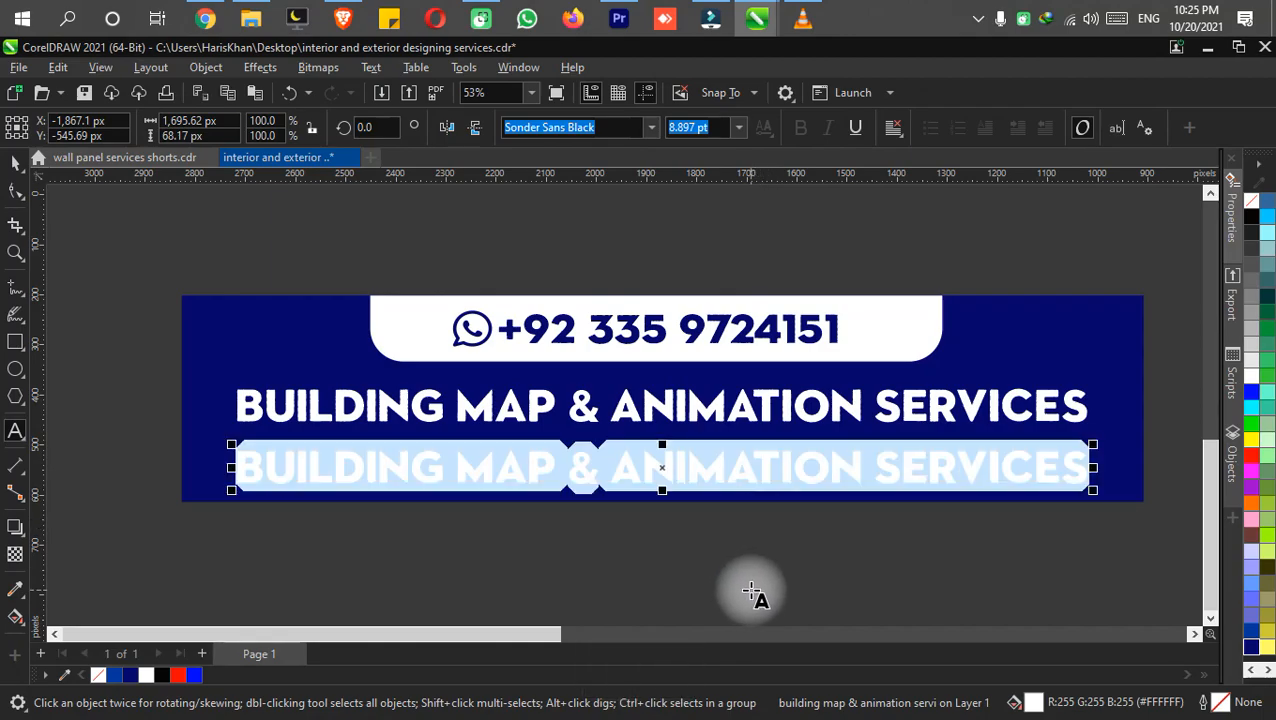
{"action": "key", "text": "F4"}
{"action": "key", "text": "ctrl+s"}
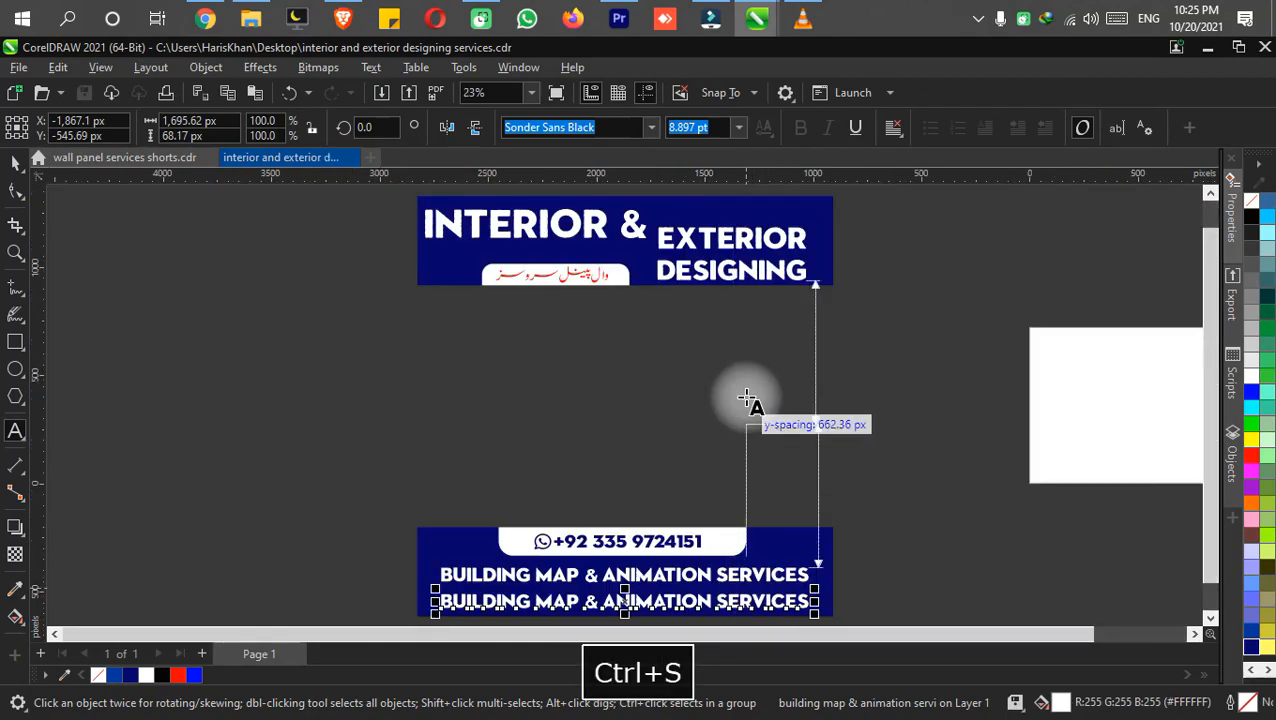
{"action": "left_click_drag", "start_coordinate": [699, 415], "coordinate": [582, 249]}
{"action": "scroll", "coordinate": [447, 427], "scroll_direction": "up", "scroll_amount": 4}
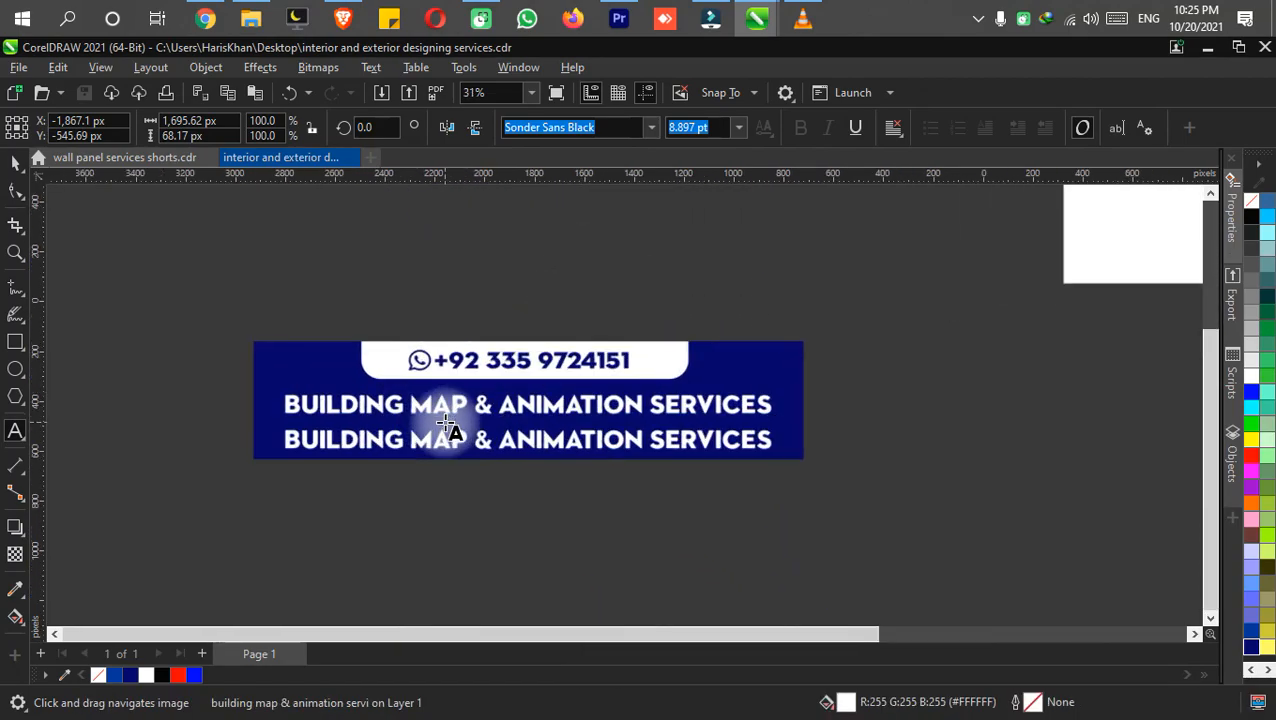
{"action": "left_click_drag", "start_coordinate": [456, 443], "coordinate": [553, 512]}
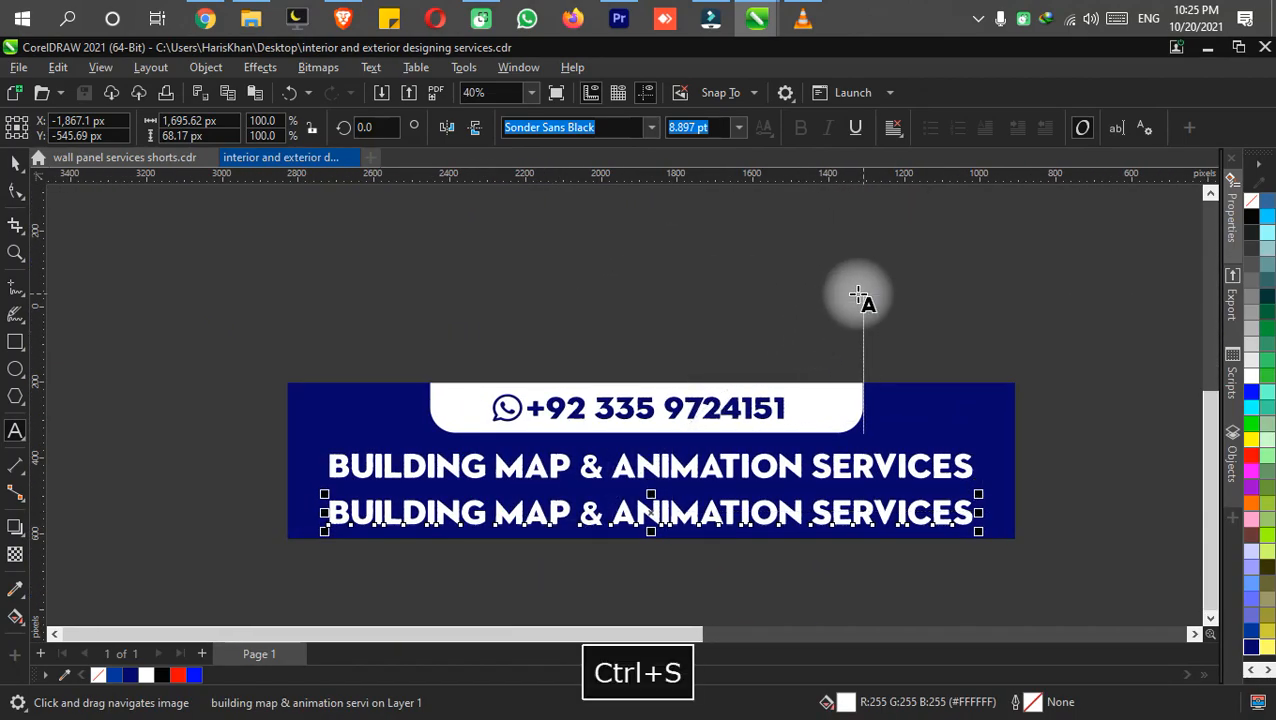
{"action": "key", "text": "Delete"}
{"action": "key", "text": "ctrl+s"}
Copy the red Urdu subtitle from the upper banner to beneath the services line and color the copy white #FFFFFF.
{"action": "scroll", "coordinate": [644, 285], "scroll_direction": "down", "scroll_amount": 3}
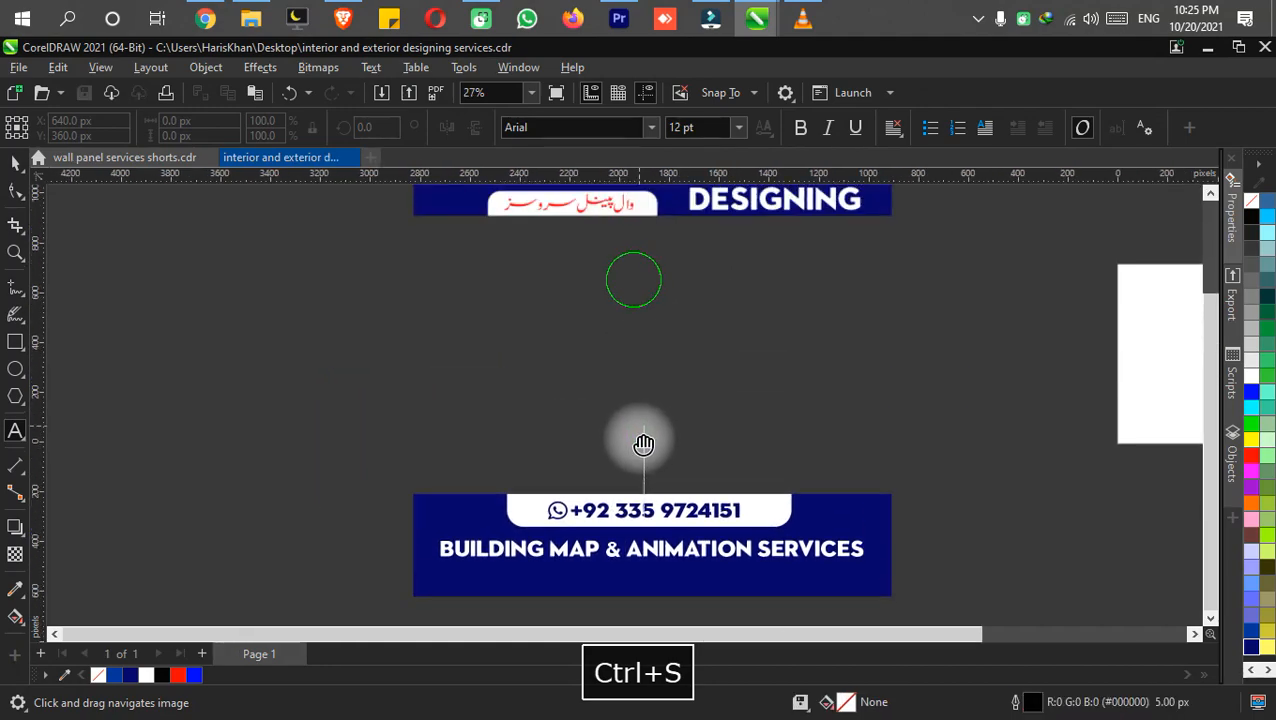
{"action": "left_click", "coordinate": [13, 163]}
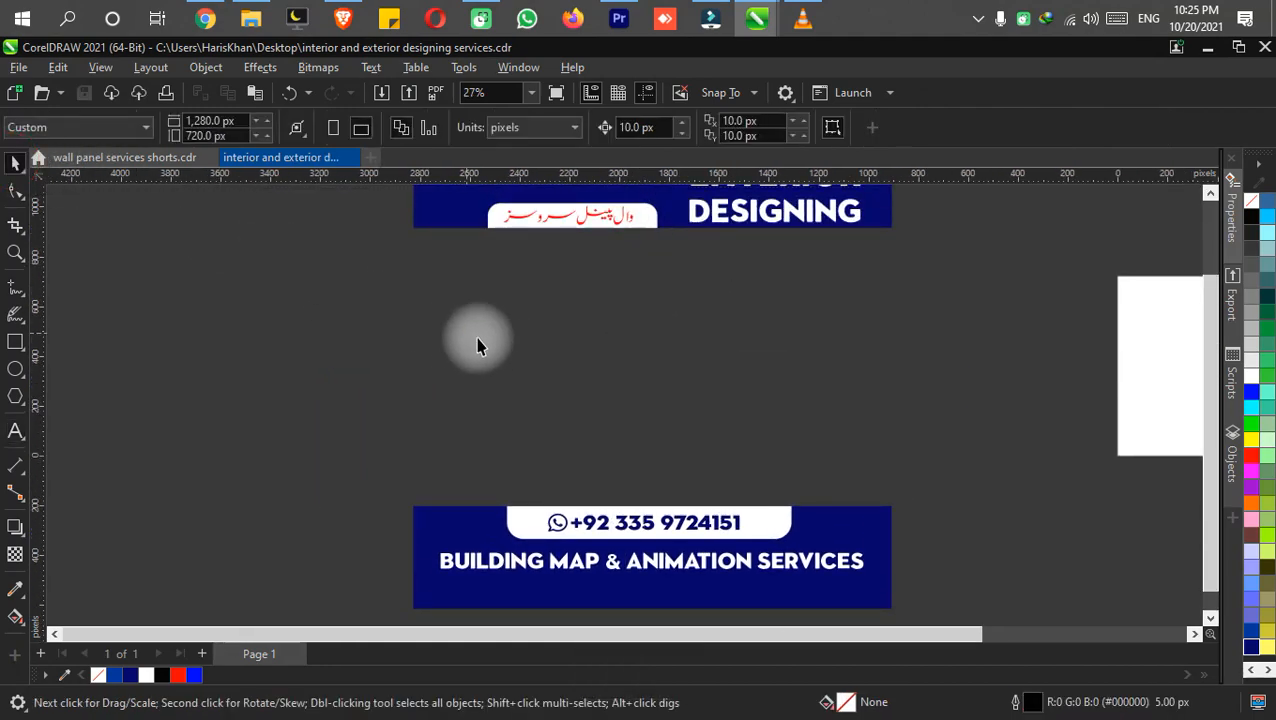
{"action": "left_click", "coordinate": [615, 220]}
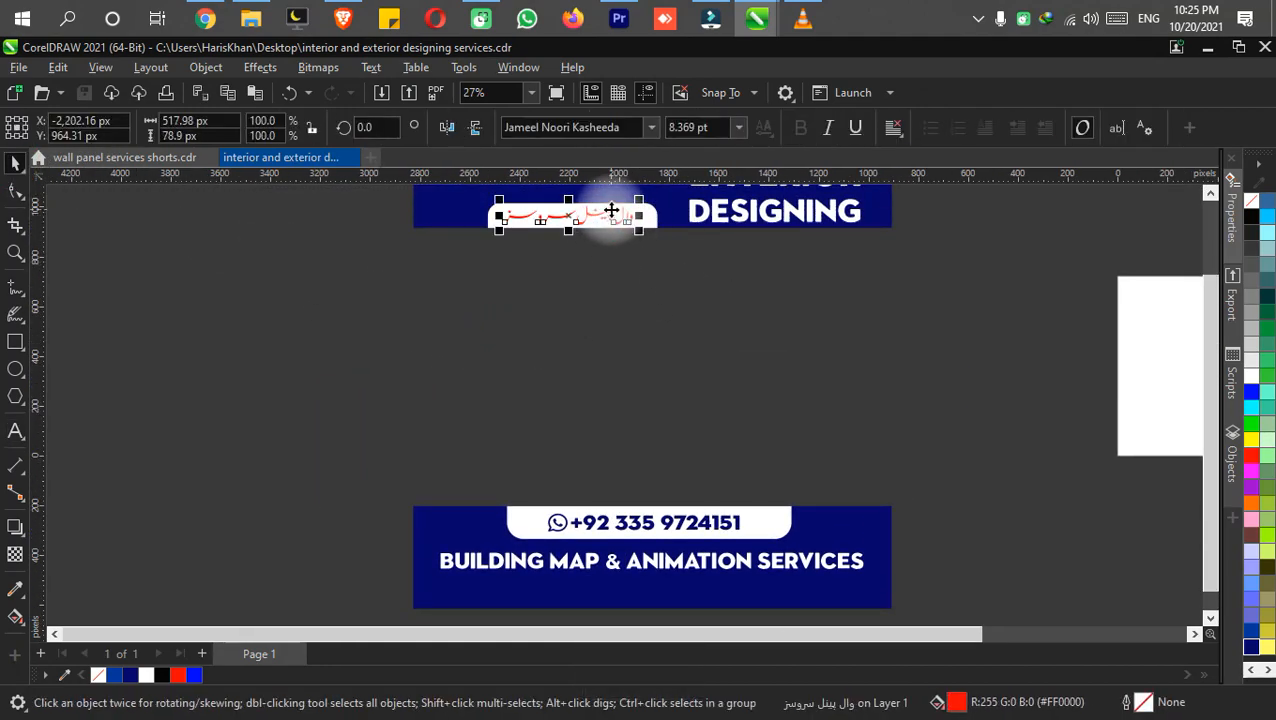
{"action": "left_click_drag", "start_coordinate": [686, 528], "coordinate": [845, 594]}
{"action": "left_click_drag", "start_coordinate": [1020, 512], "coordinate": [960, 354]}
{"action": "scroll", "coordinate": [828, 423], "scroll_direction": "up", "scroll_amount": 1}
{"action": "left_click_drag", "start_coordinate": [1150, 384], "coordinate": [1095, 446]}
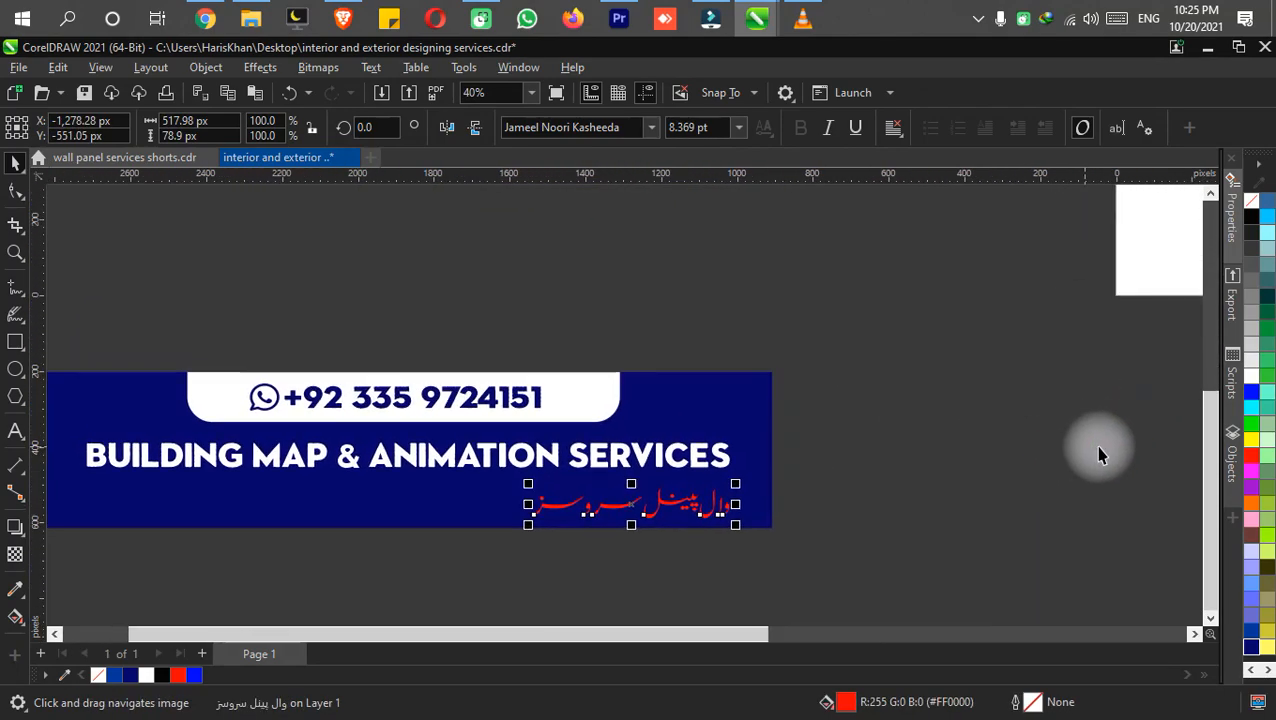
{"action": "left_click", "coordinate": [1256, 384]}
Replace the wording of the copied Urdu line with "عمارتی نقشہ".
{"action": "scroll", "coordinate": [666, 505], "scroll_direction": "up", "scroll_amount": 1}
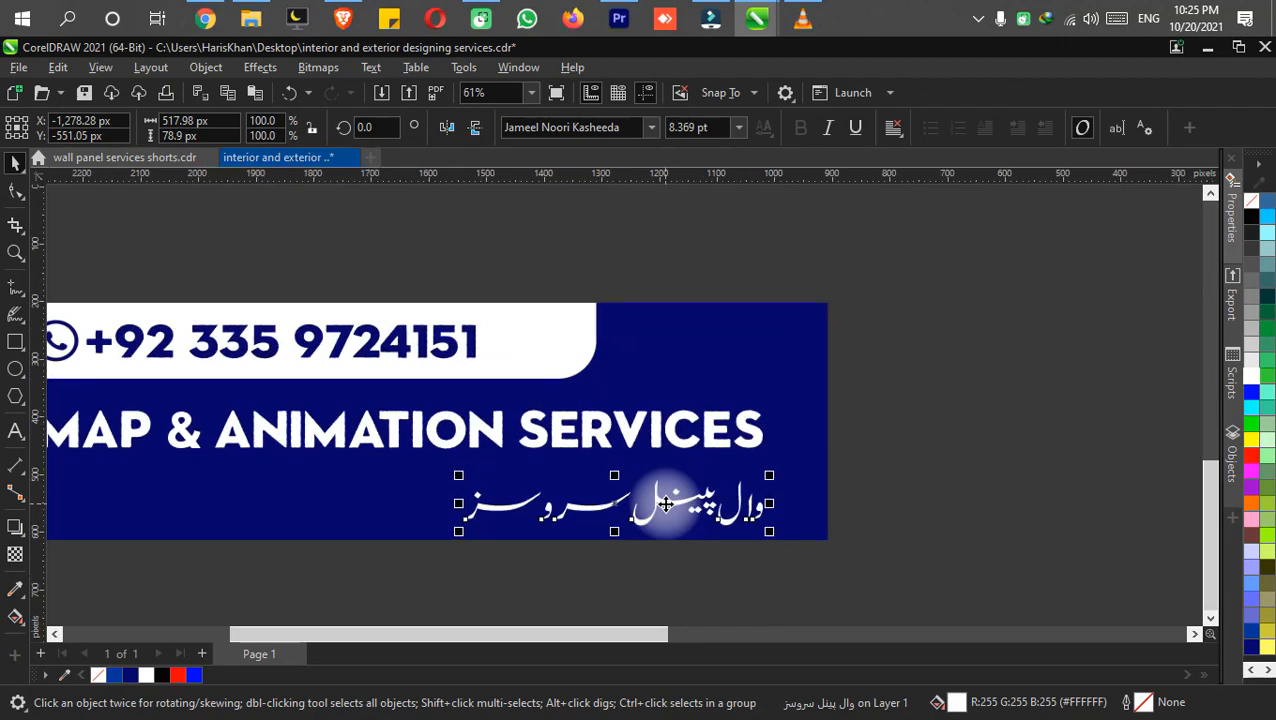
{"action": "left_click", "coordinate": [666, 505]}
{"action": "key", "text": "ctrl+a"}
{"action": "key", "text": "space"}
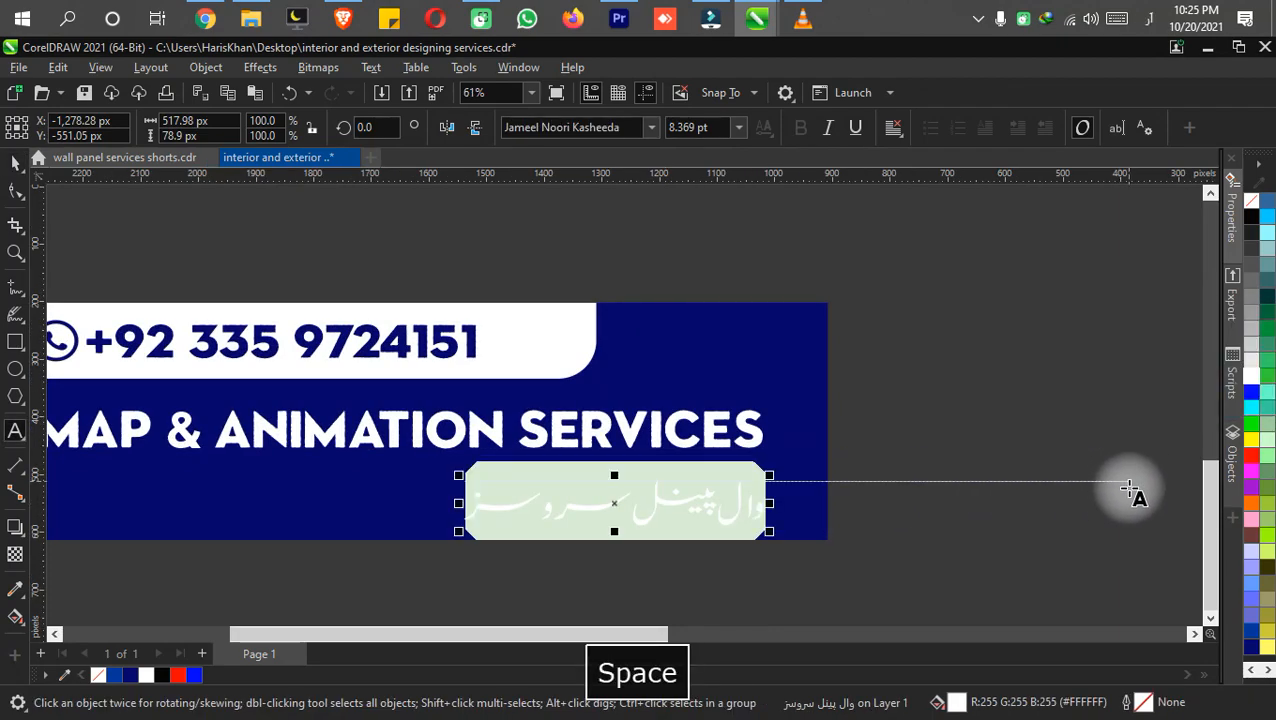
{"action": "type", "text": "عمو"}
{"action": "key", "text": "BackSpace"}
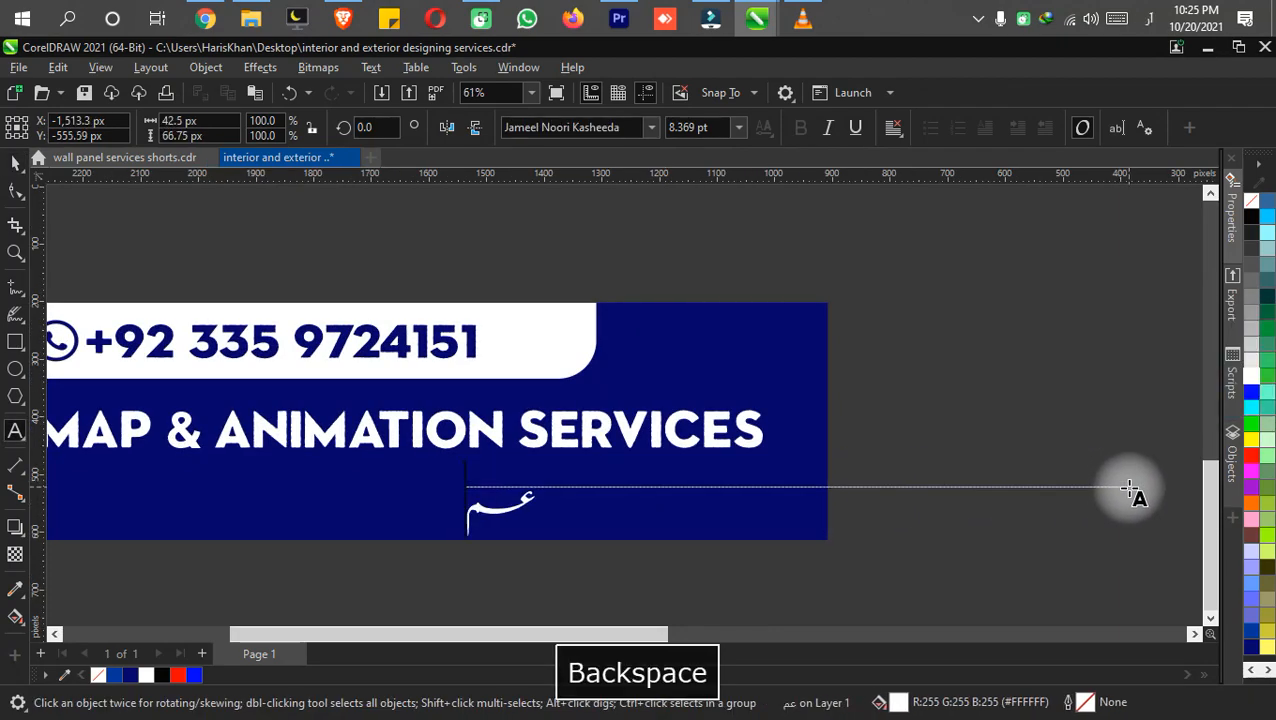
{"action": "type", "text": "ارت"}
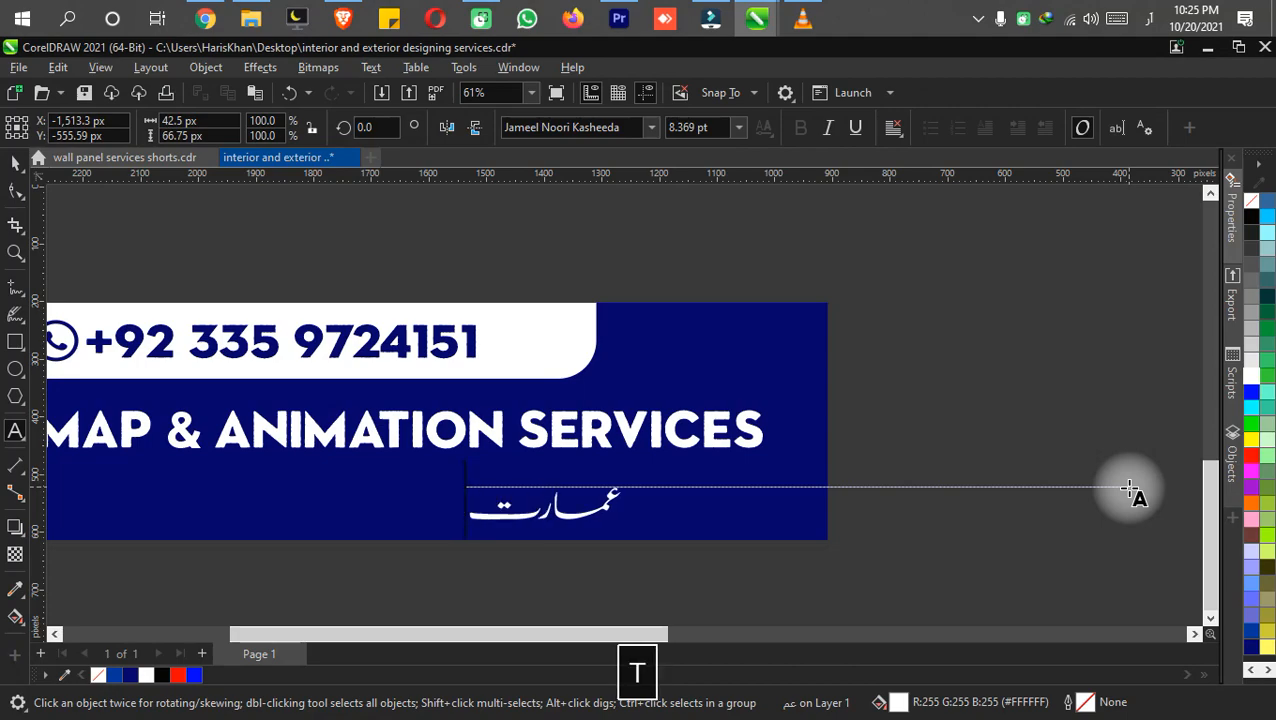
{"action": "type", "text": "ی ن"}
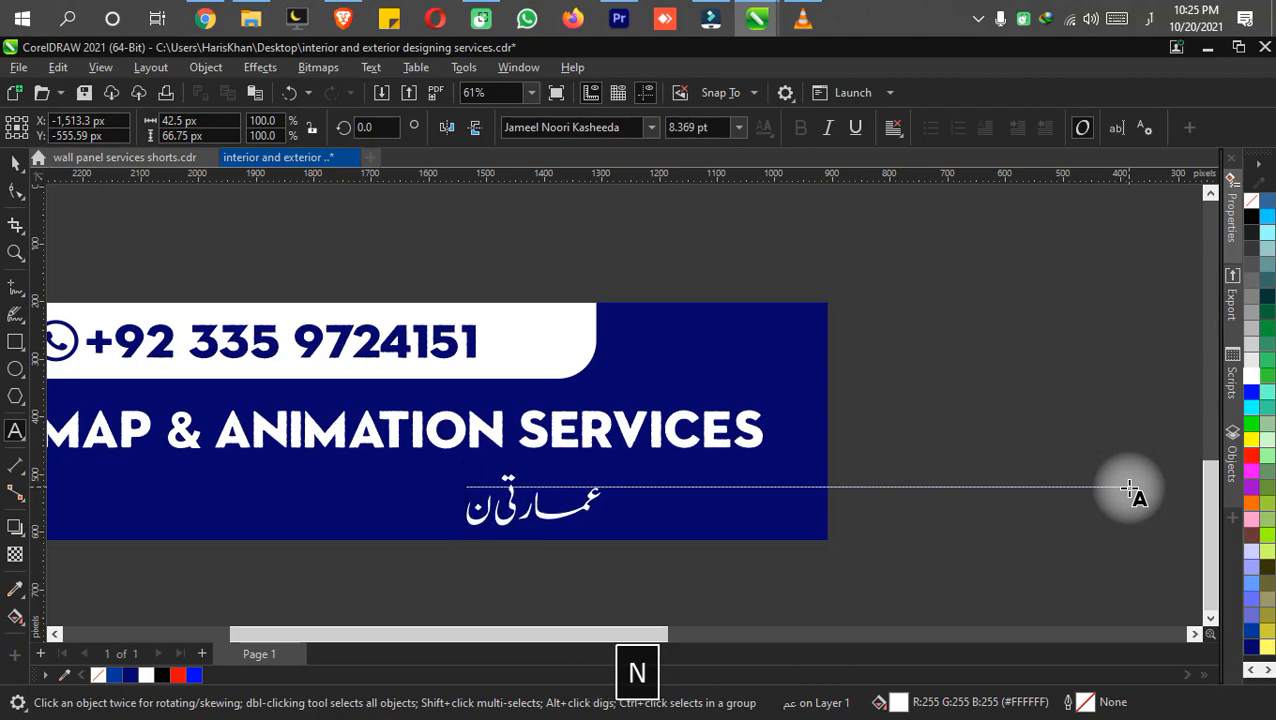
{"action": "type", "text": "و"}
{"action": "key", "text": "BackSpace"}
{"action": "key", "text": "q"}
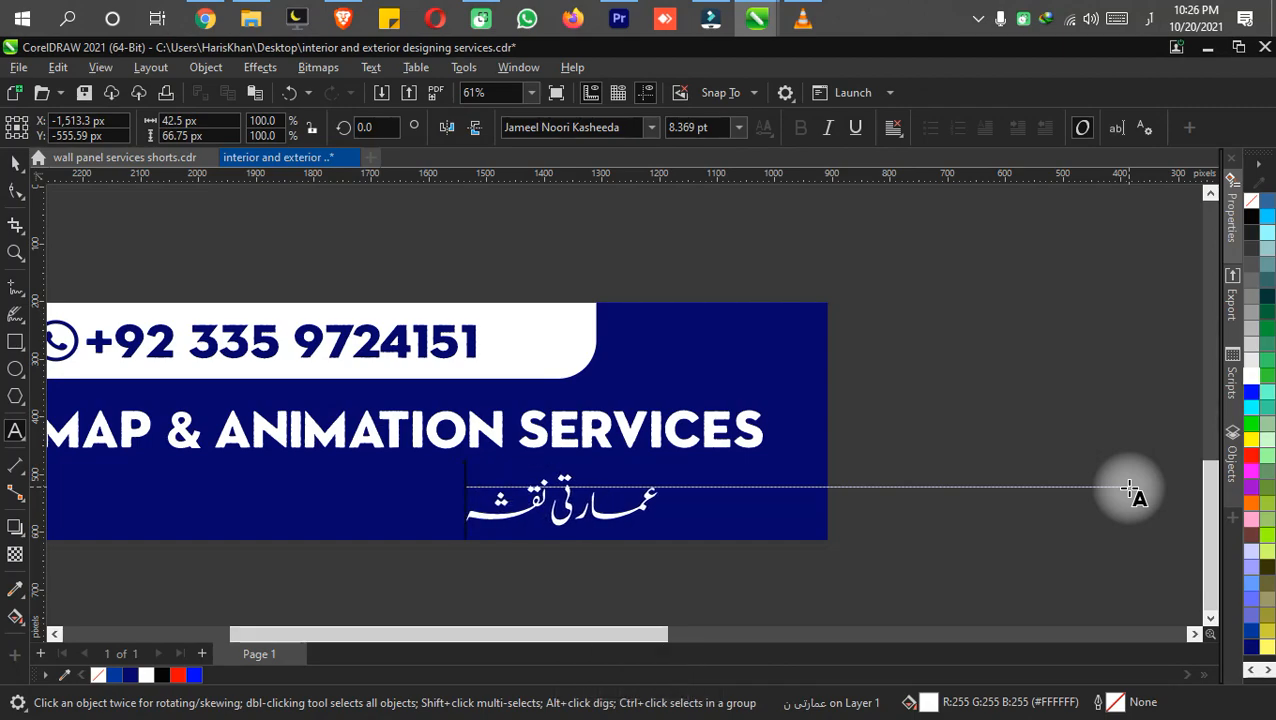
Complete the Urdu line with "جات کے لیے رابطہ کریے" and save the document.
{"action": "type", "text": "جات ک"}
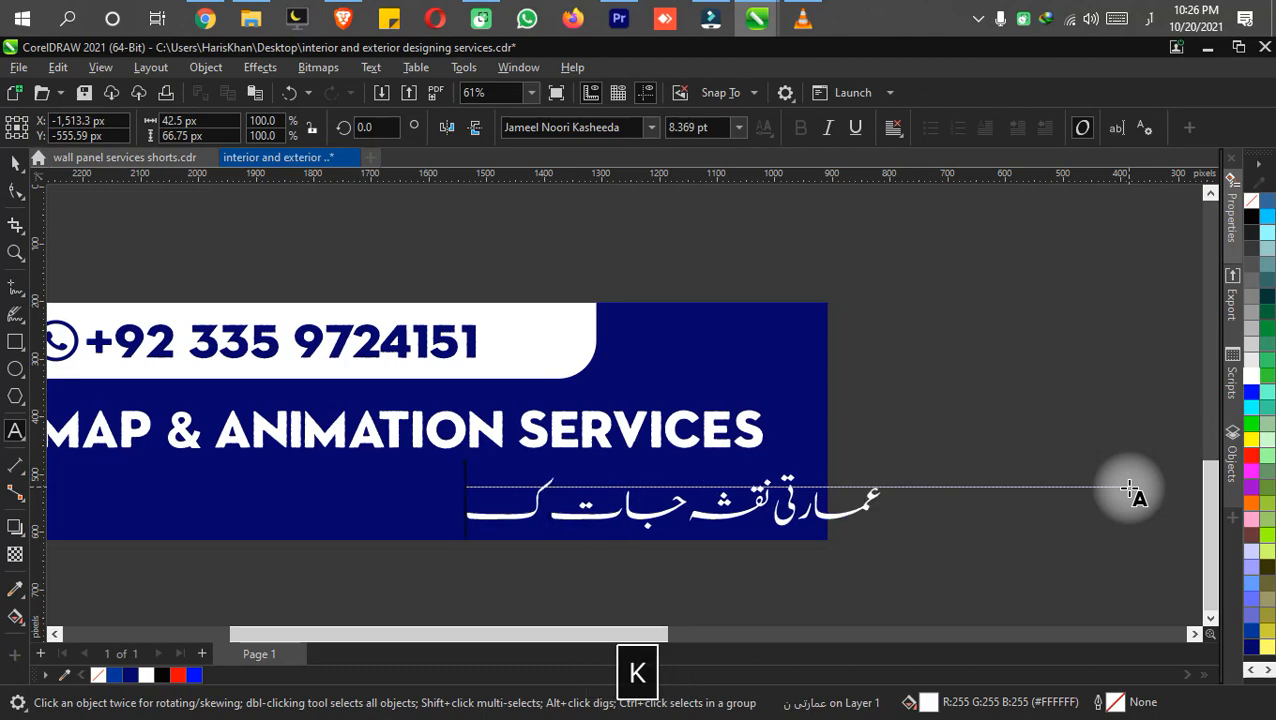
{"action": "type", "text": "ے لی"}
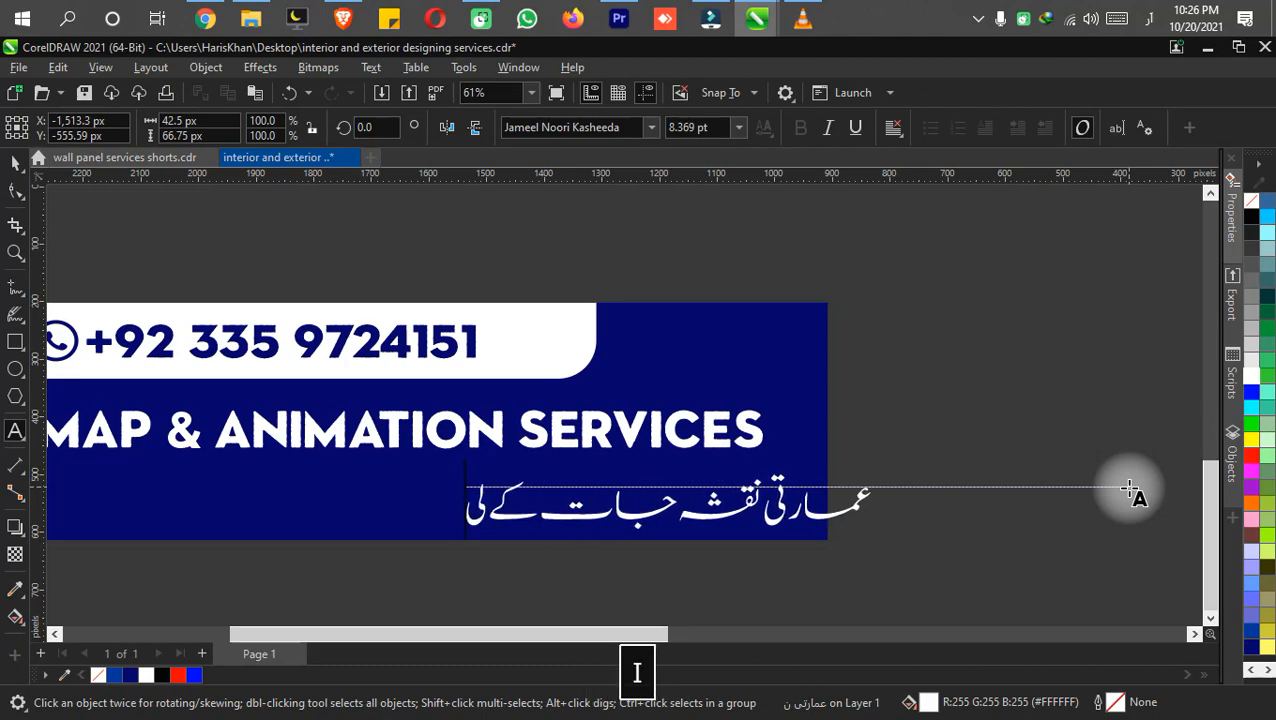
{"action": "type", "text": "ے رابطی"}
{"action": "key", "text": "BackSpace"}
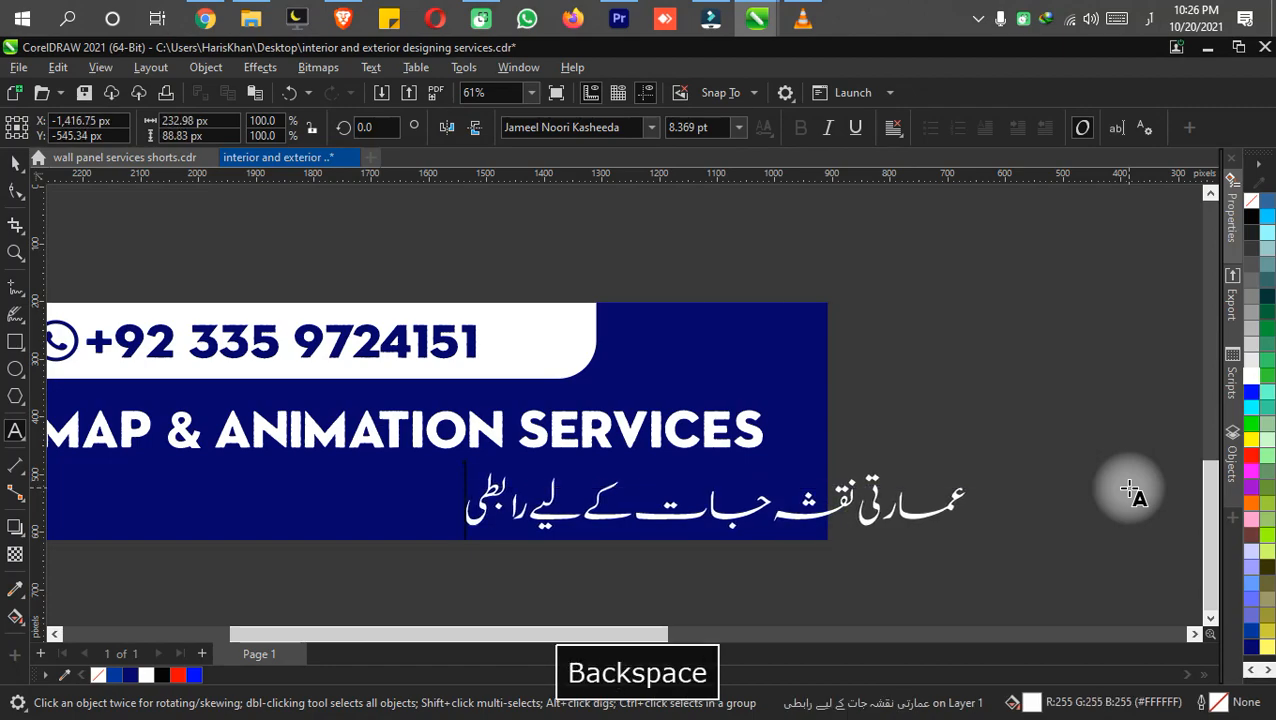
{"action": "type", "text": "ہ"}
{"action": "key", "text": "BackSpace"}
{"action": "key", "text": "BackSpace"}
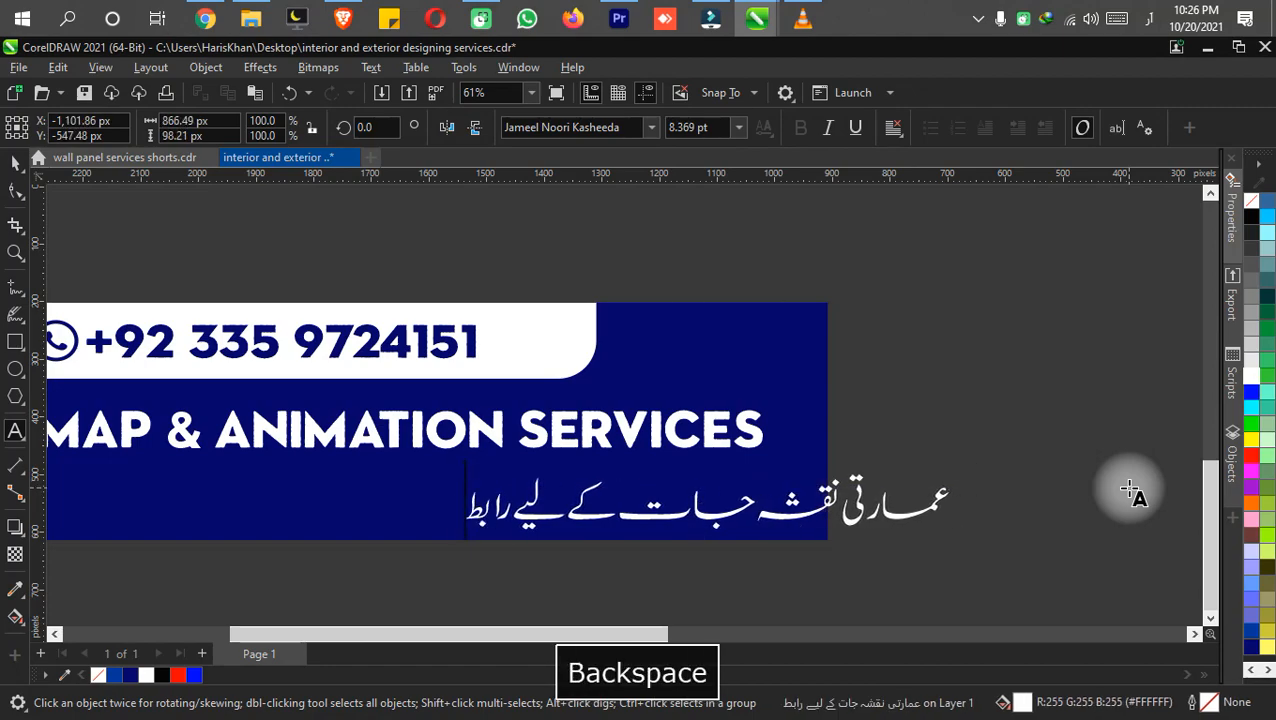
{"action": "type", "text": "ہ کر"}
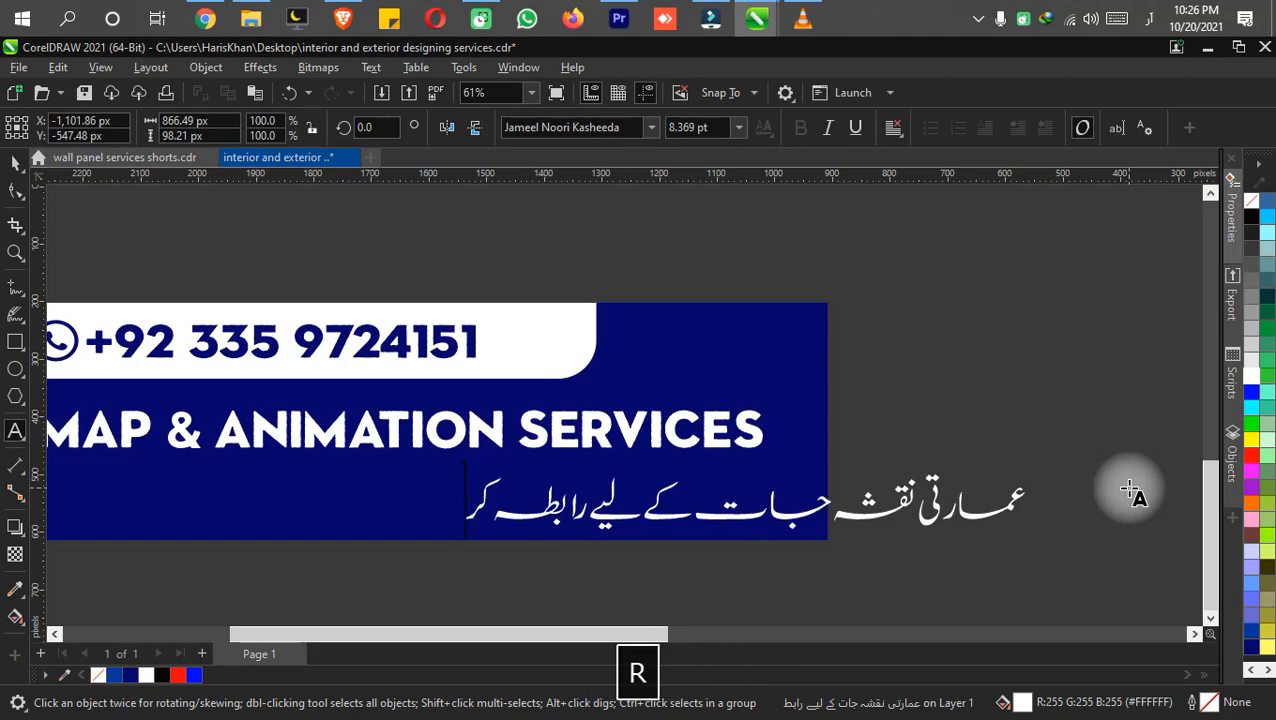
{"action": "type", "text": "یے"}
{"action": "key", "text": "ctrl+s"}
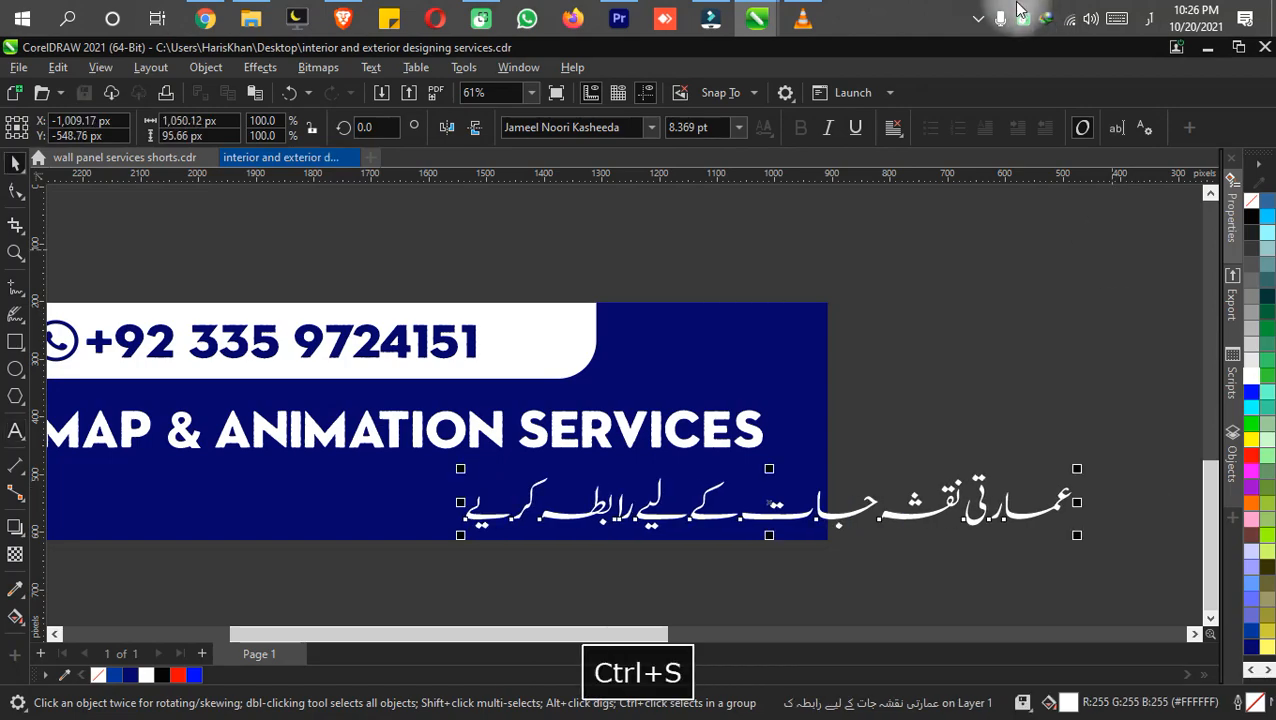
Move the Urdu line onto the lower banner, enlarge and center it under the services line, and save.
{"action": "scroll", "coordinate": [937, 355], "scroll_direction": "down", "scroll_amount": 1}
{"action": "scroll", "coordinate": [937, 355], "scroll_direction": "down", "scroll_amount": 1}
{"action": "left_click_drag", "start_coordinate": [818, 472], "coordinate": [437, 467]}
{"action": "scroll", "coordinate": [467, 465], "scroll_direction": "up", "scroll_amount": 1}
{"action": "left_click_drag", "start_coordinate": [442, 525], "coordinate": [636, 581]}
{"action": "left_click_drag", "start_coordinate": [970, 447], "coordinate": [1058, 381]}
{"action": "left_click", "coordinate": [760, 572]}
{"action": "key", "text": "ctrl+s"}
Export both banners as a transparent 24-bit PNG of 1921 × 1942 px at resolution 700.
{"action": "key", "text": "F4"}
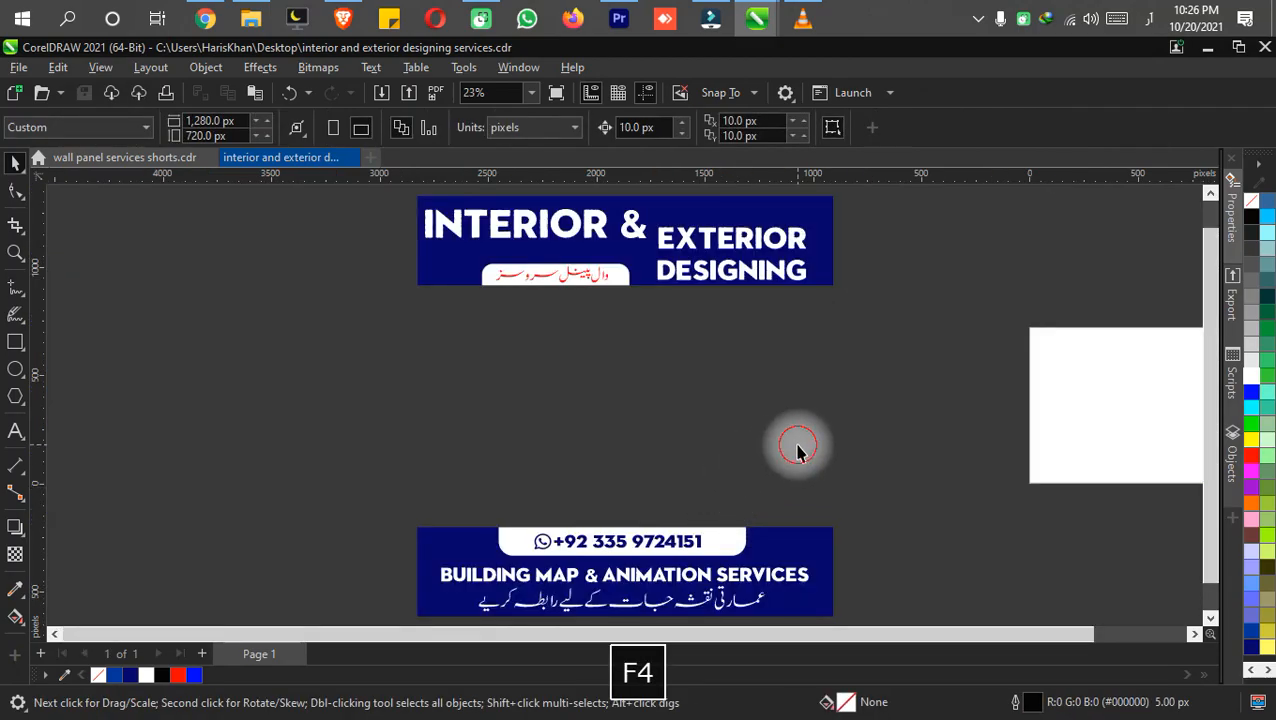
{"action": "key", "text": "ctrl+e"}
{"action": "key", "text": "Return"}
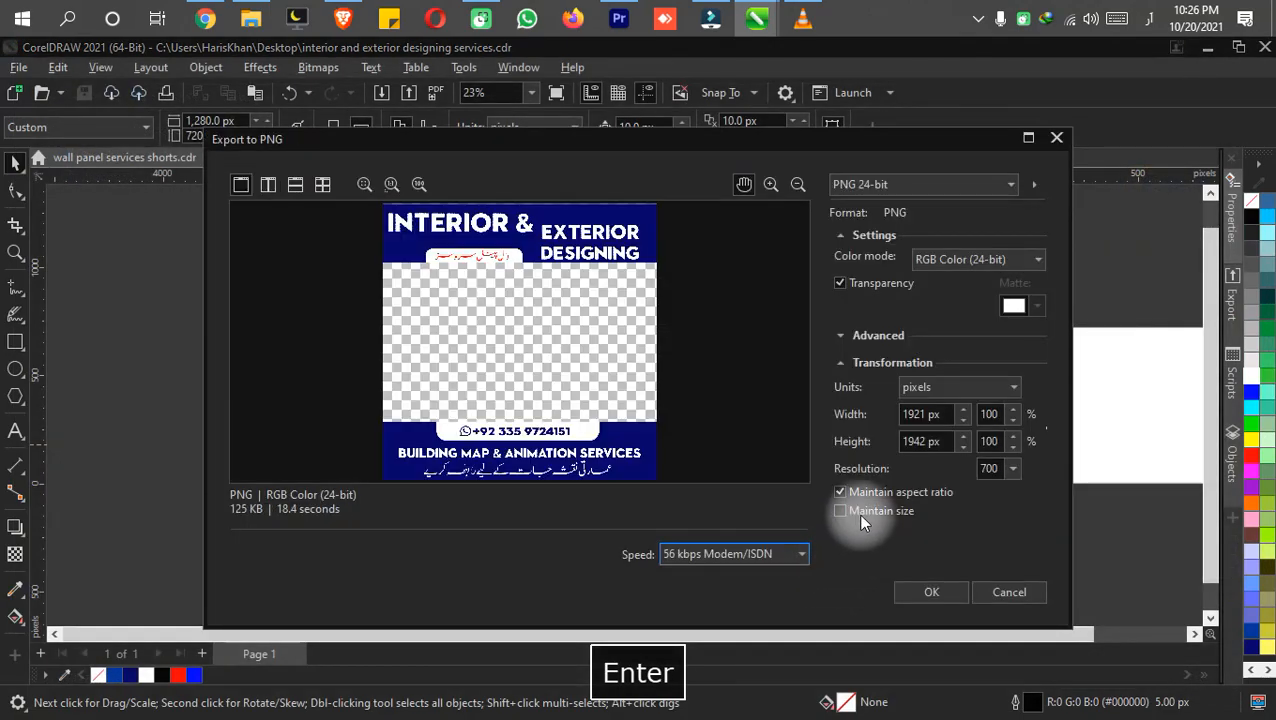
{"action": "key", "text": "Return"}
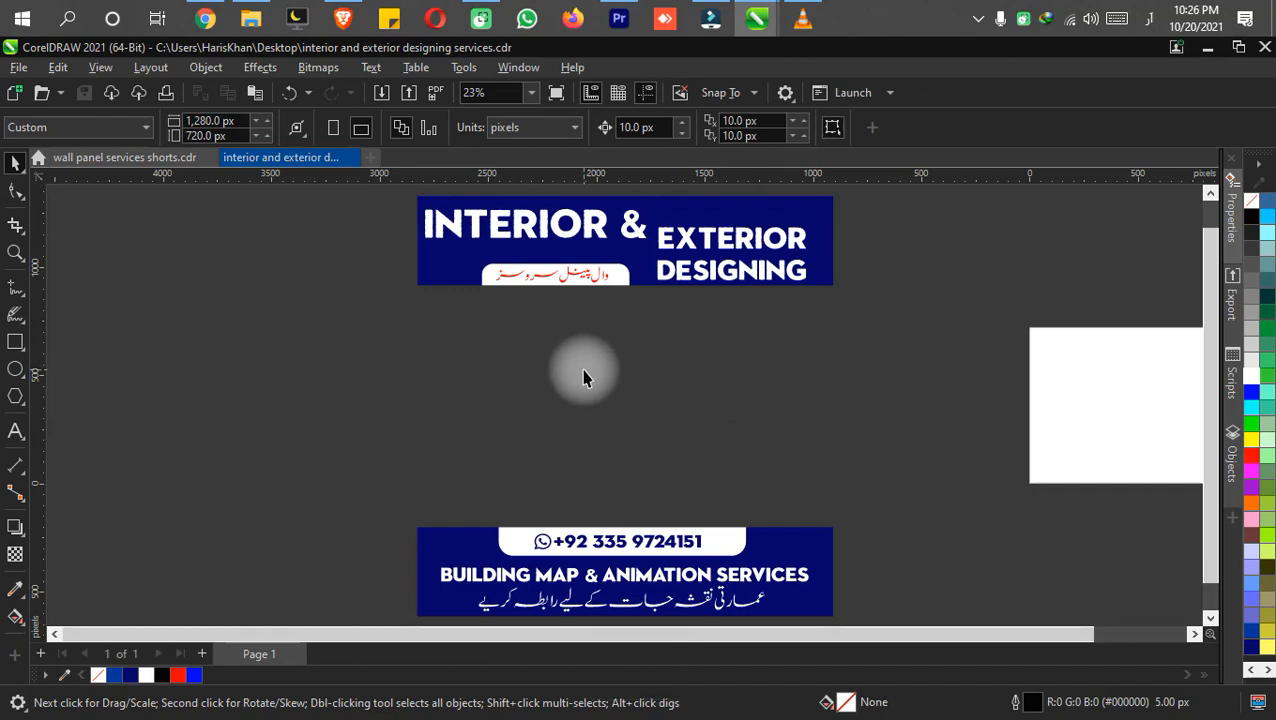